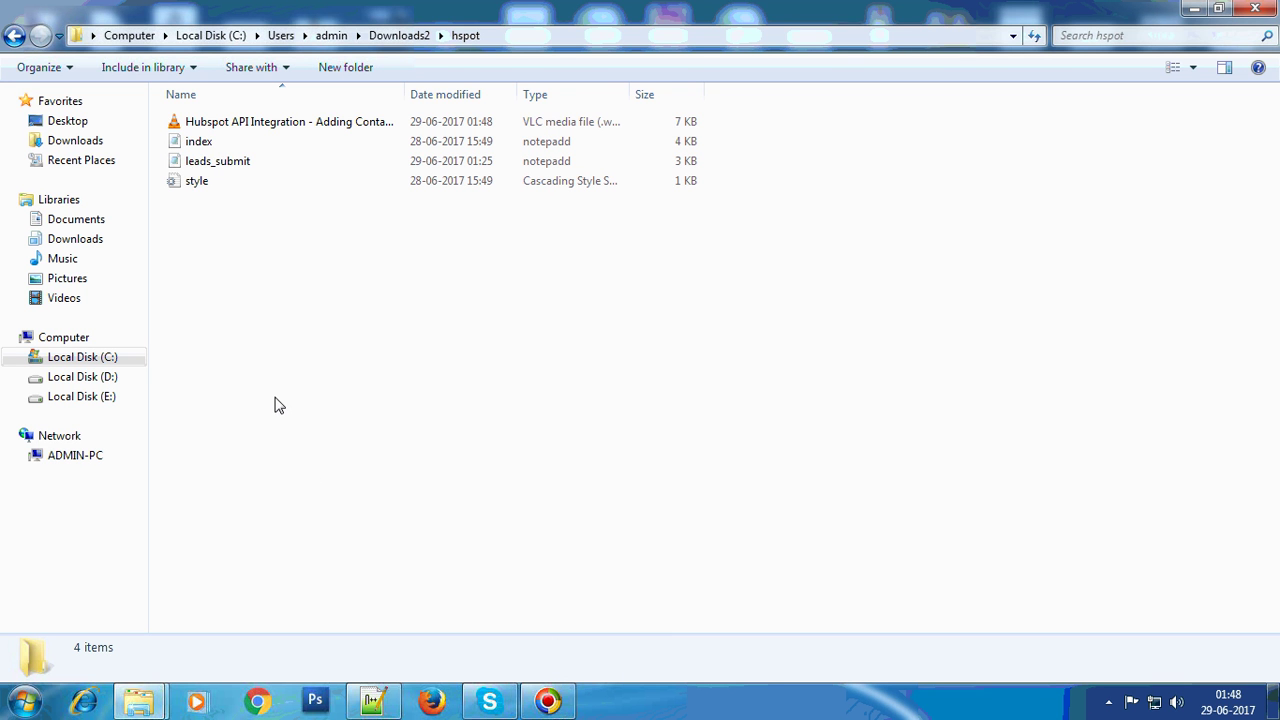
Launch a new Google Chrome window from the taskbar
click(257, 701)
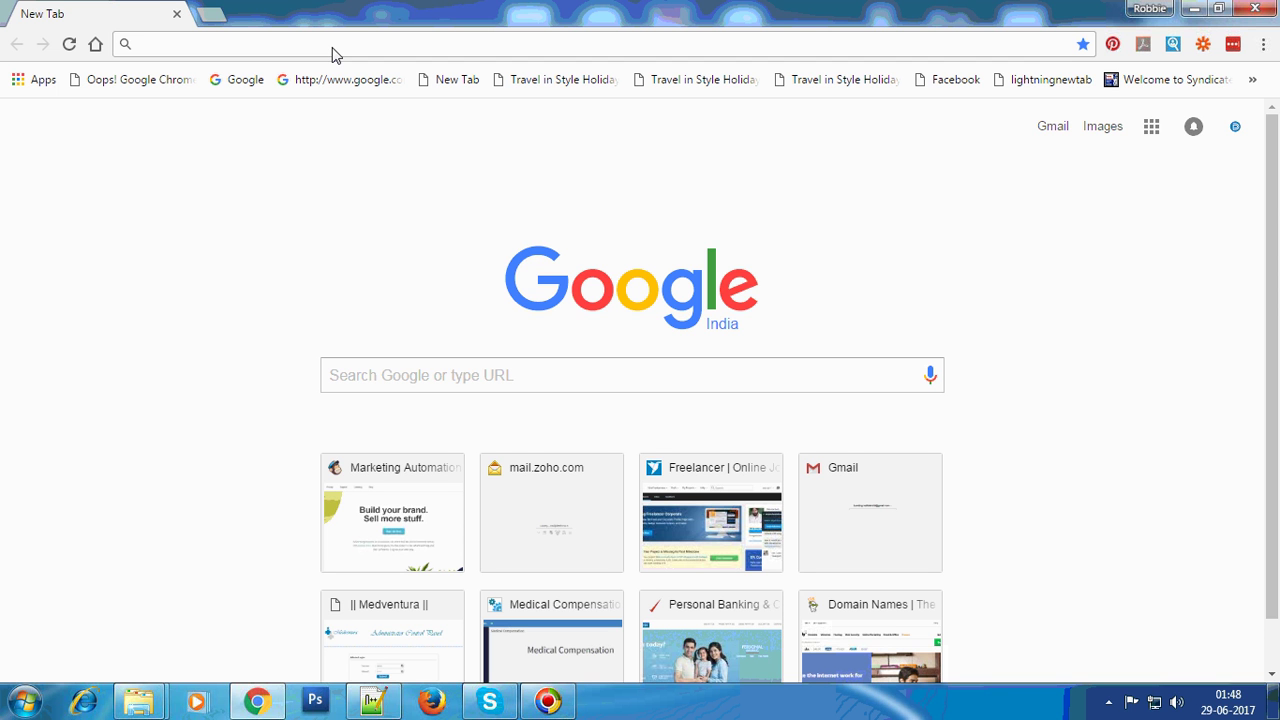
Load hubspot.com and go to its Sign In page
text(hub)
key(Return)
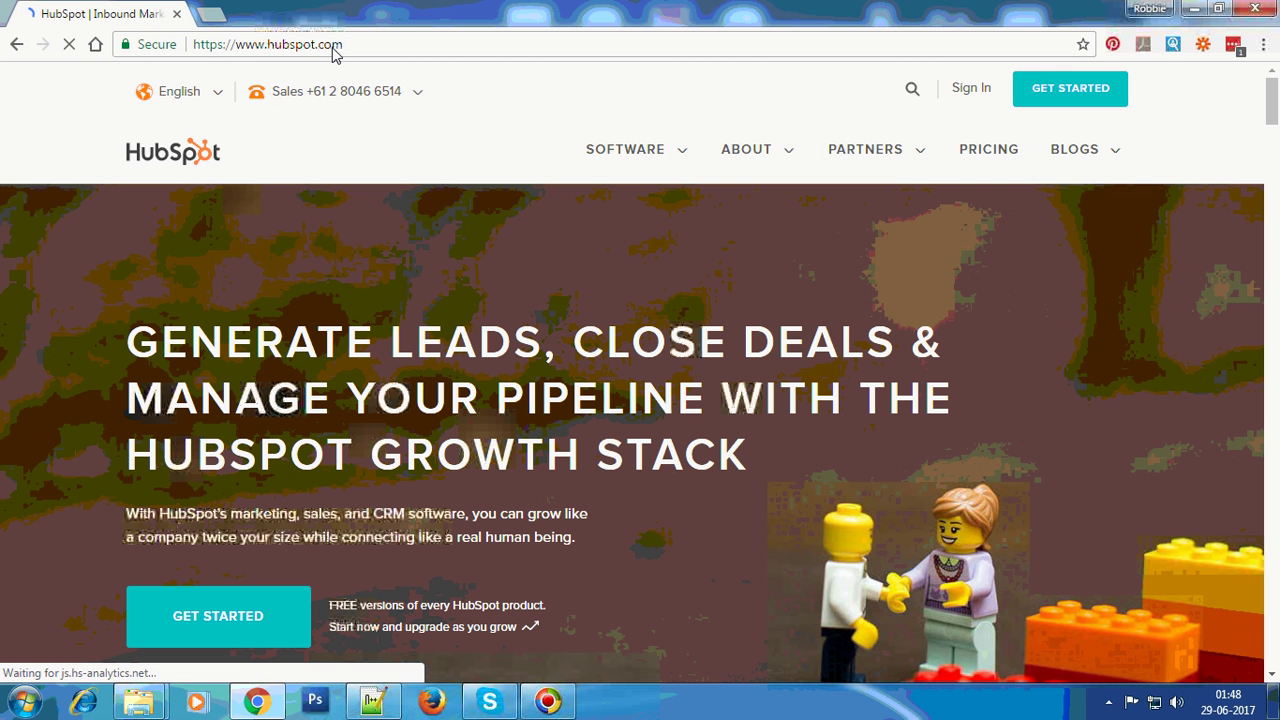
click(852, 149)
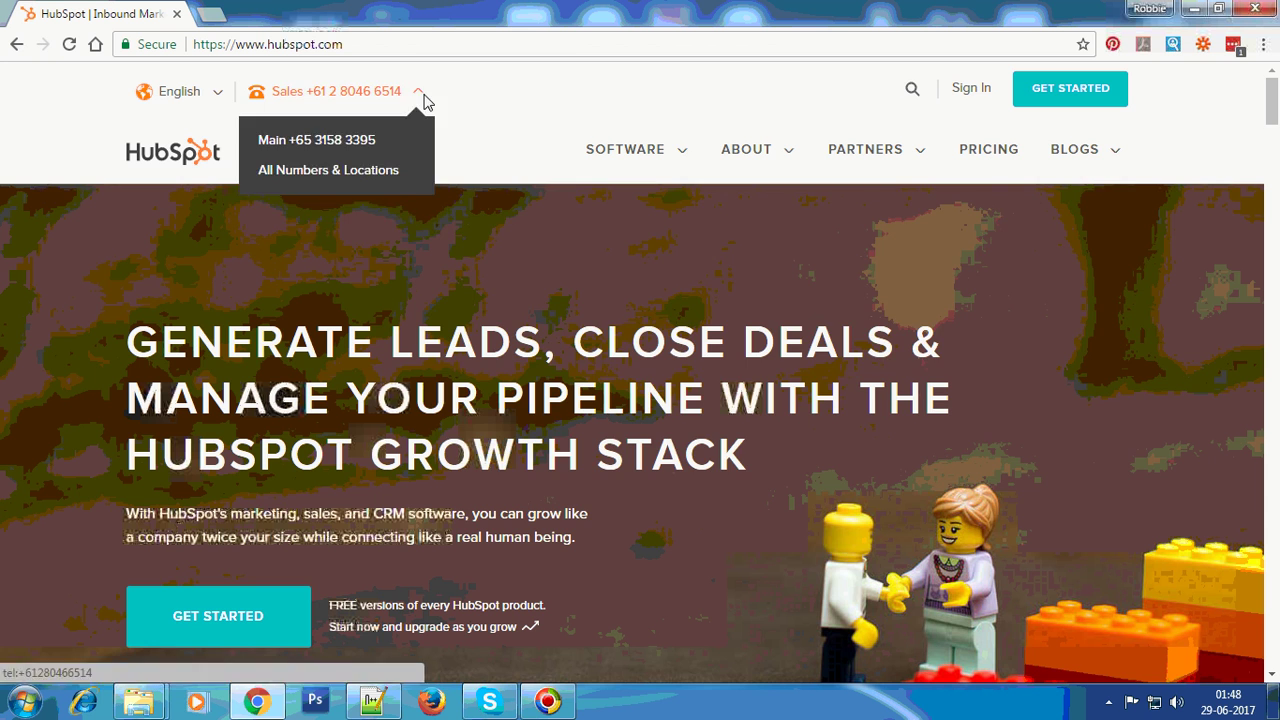
mouse_move(1118, 170)
click(970, 92)
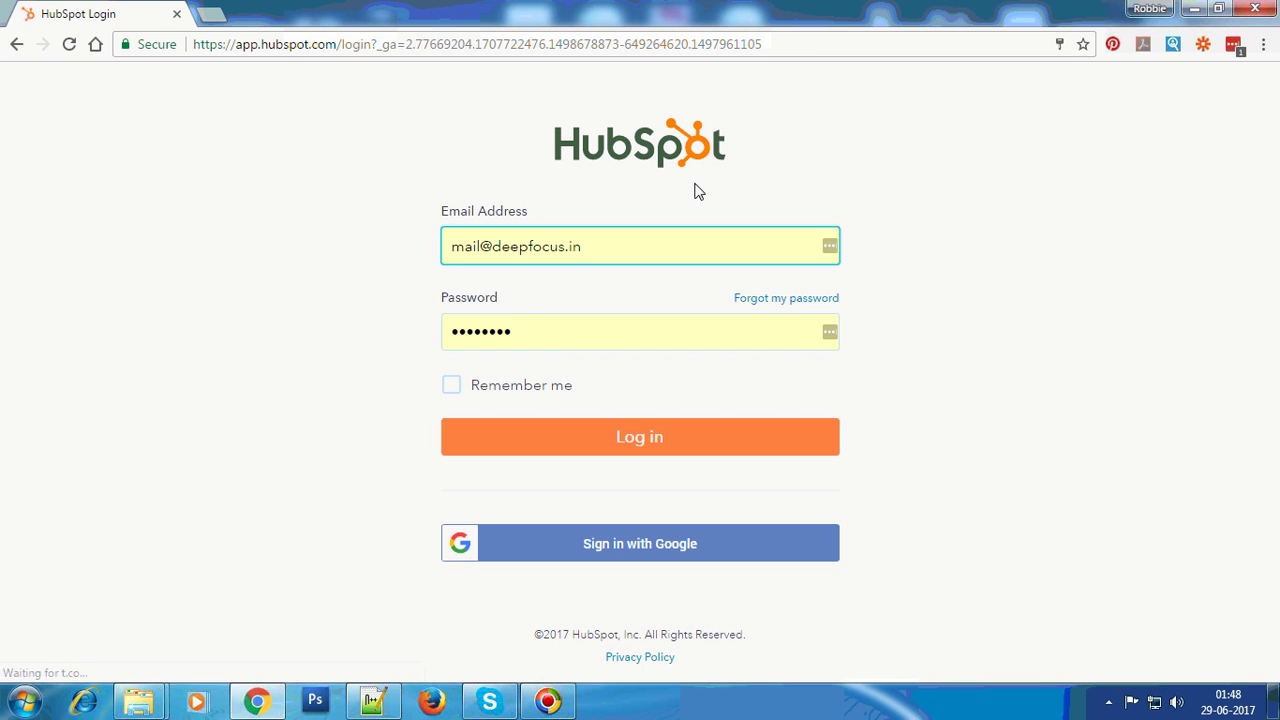
Log in with the saved credentials and look over the Sales Dashboard
click(642, 447)
click(641, 447)
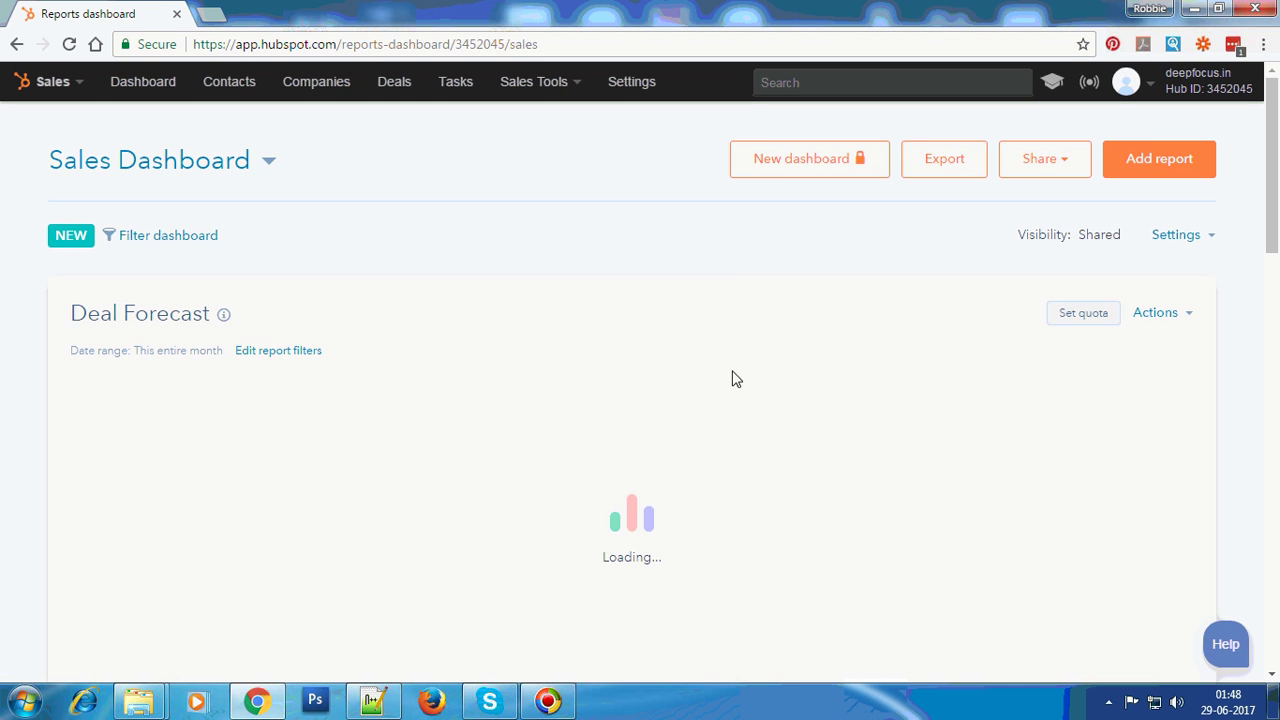
scroll(587, 315, down, 10)
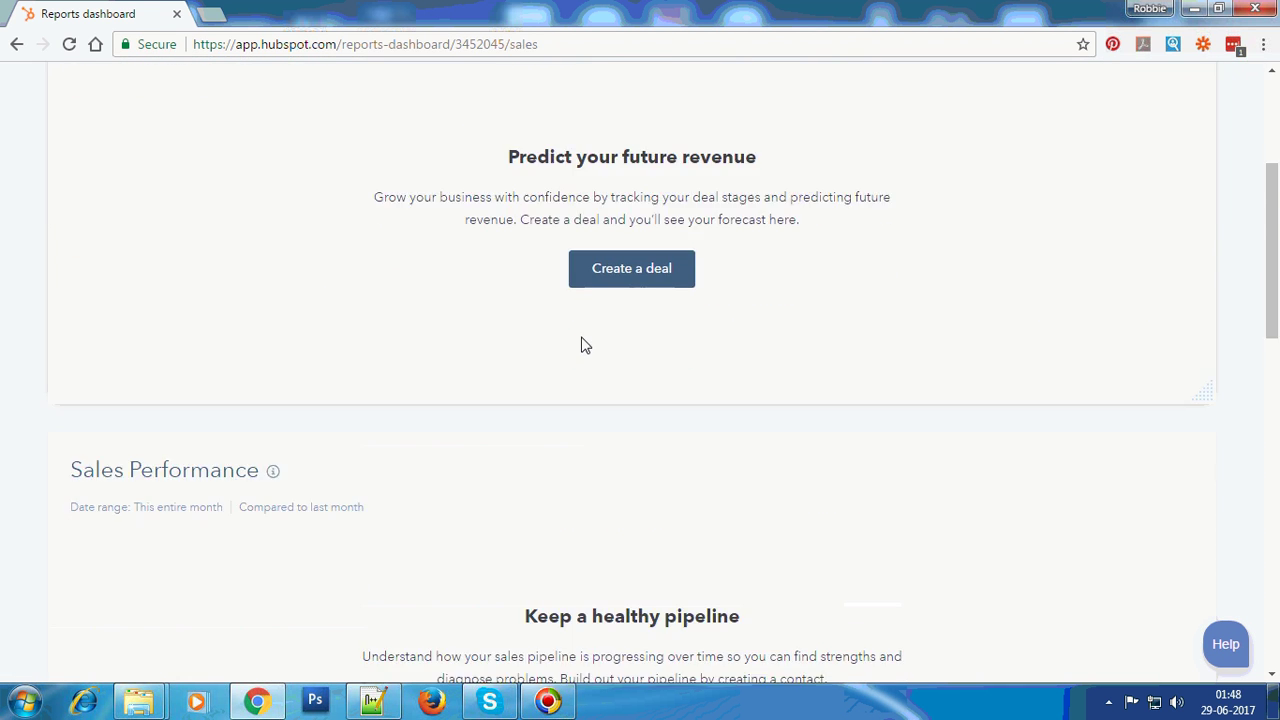
scroll(583, 366, up, 10)
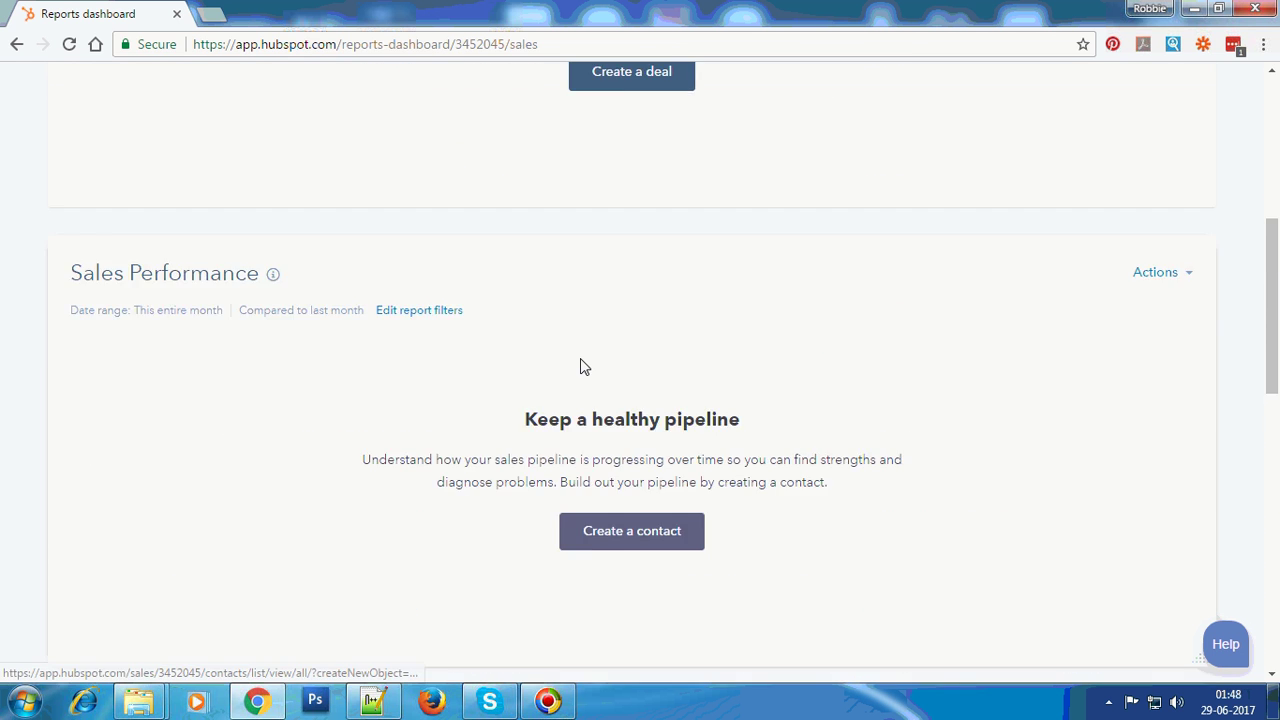
scroll(575, 213, up, 1)
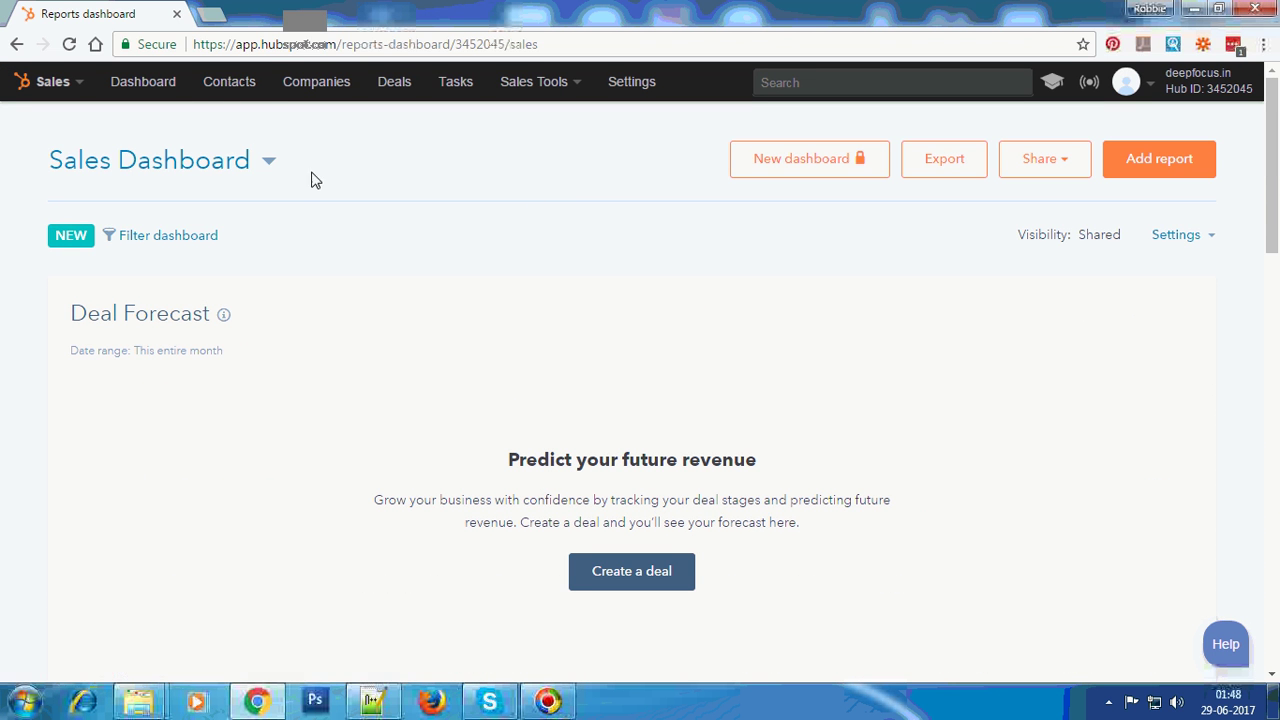
Open Contacts, then reach the HubSpot API key page under Integrations
click(244, 89)
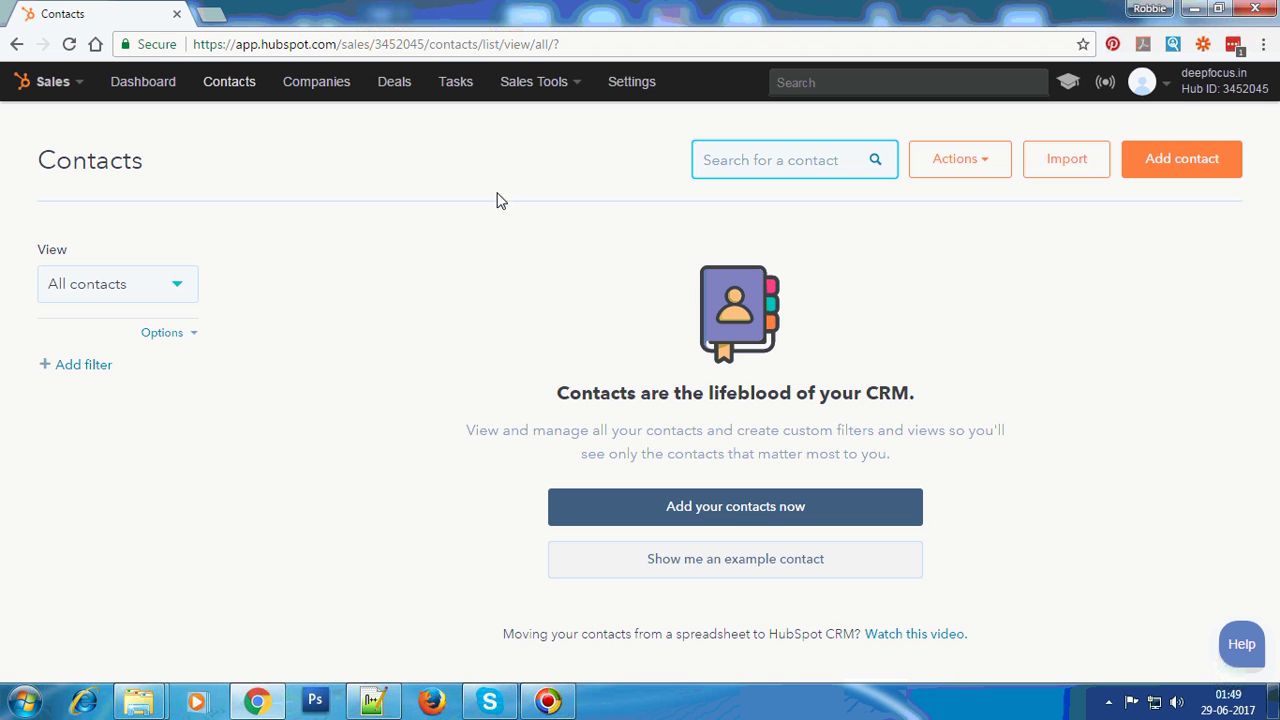
click(1174, 85)
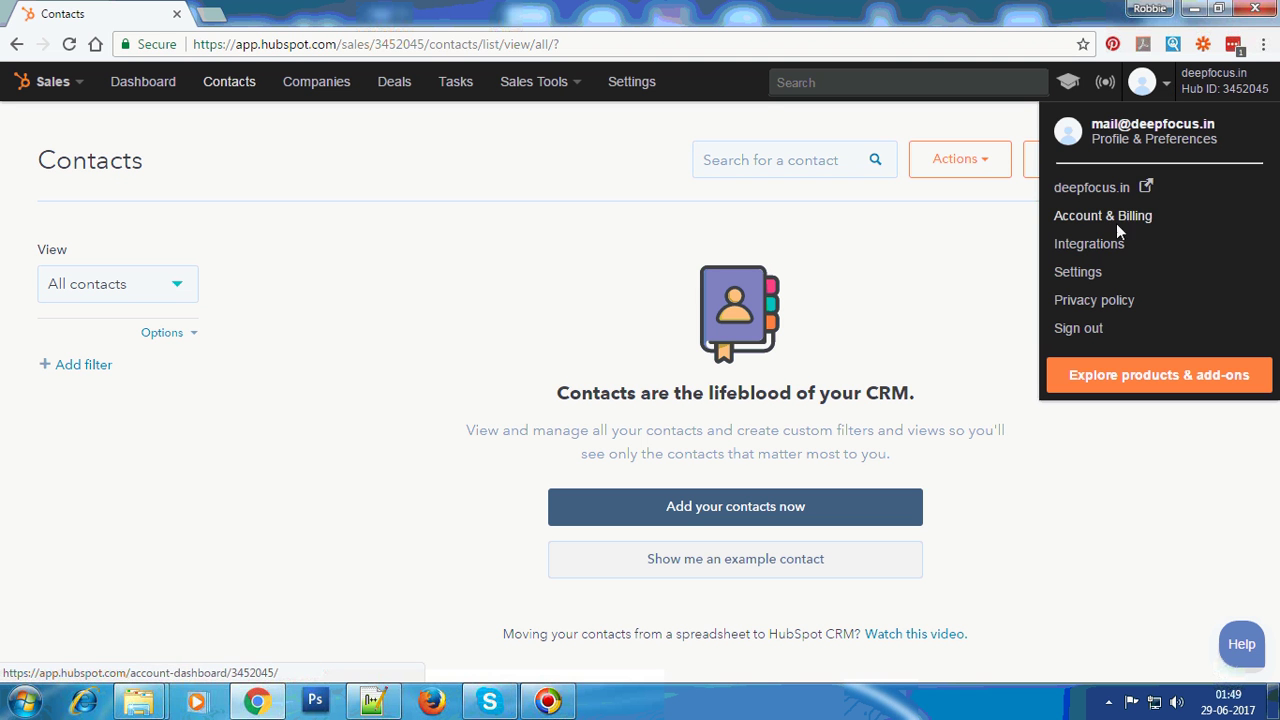
click(1100, 246)
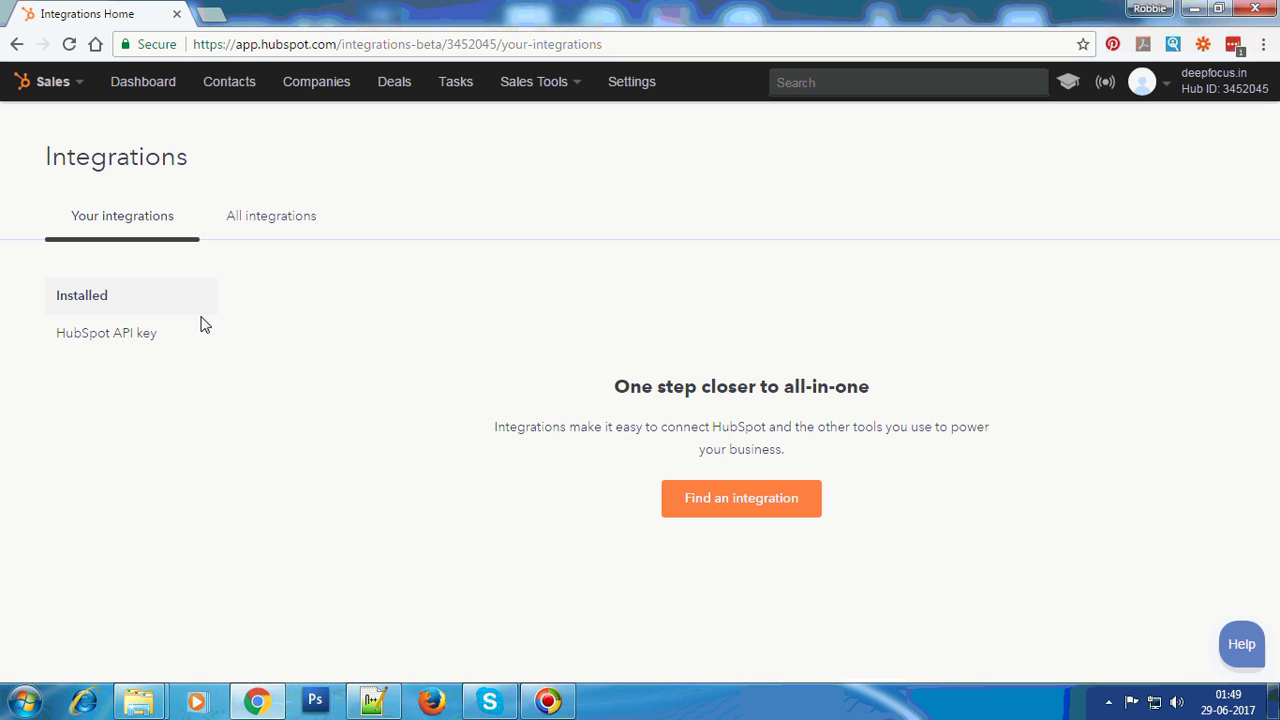
click(140, 343)
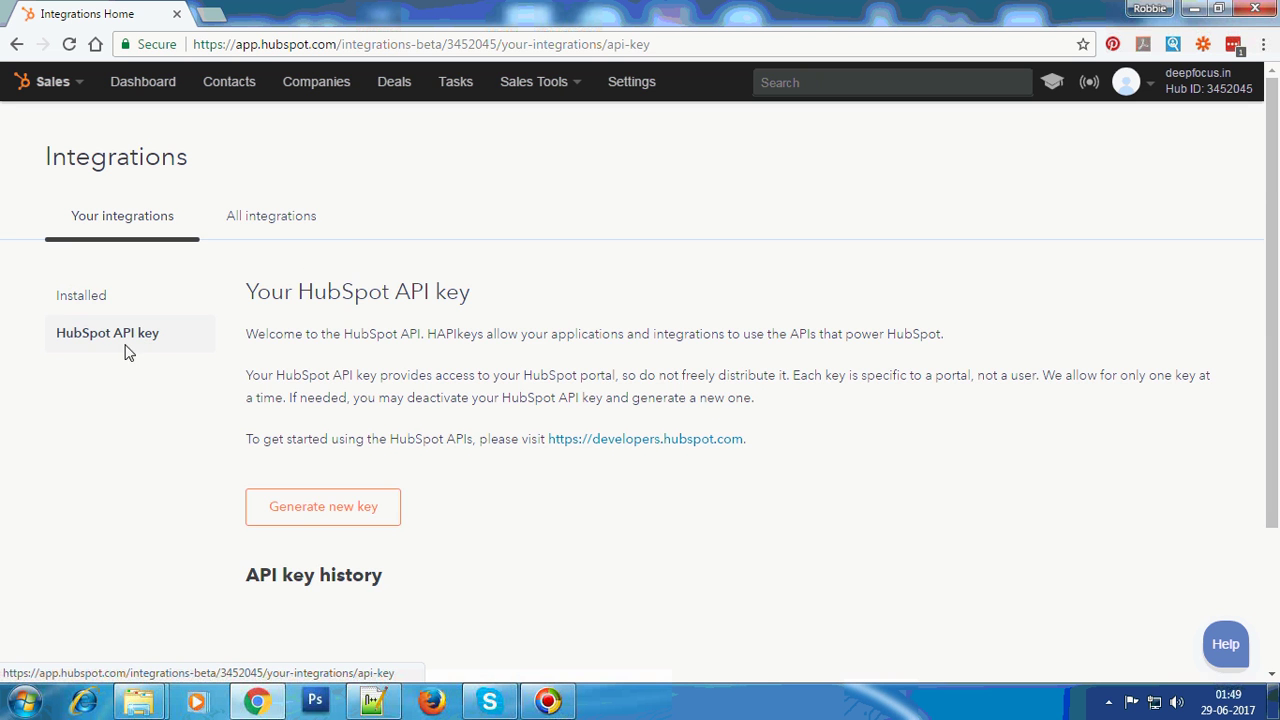
Select the displayed API key, then return to the empty Contacts list
scroll(514, 334, down, 2)
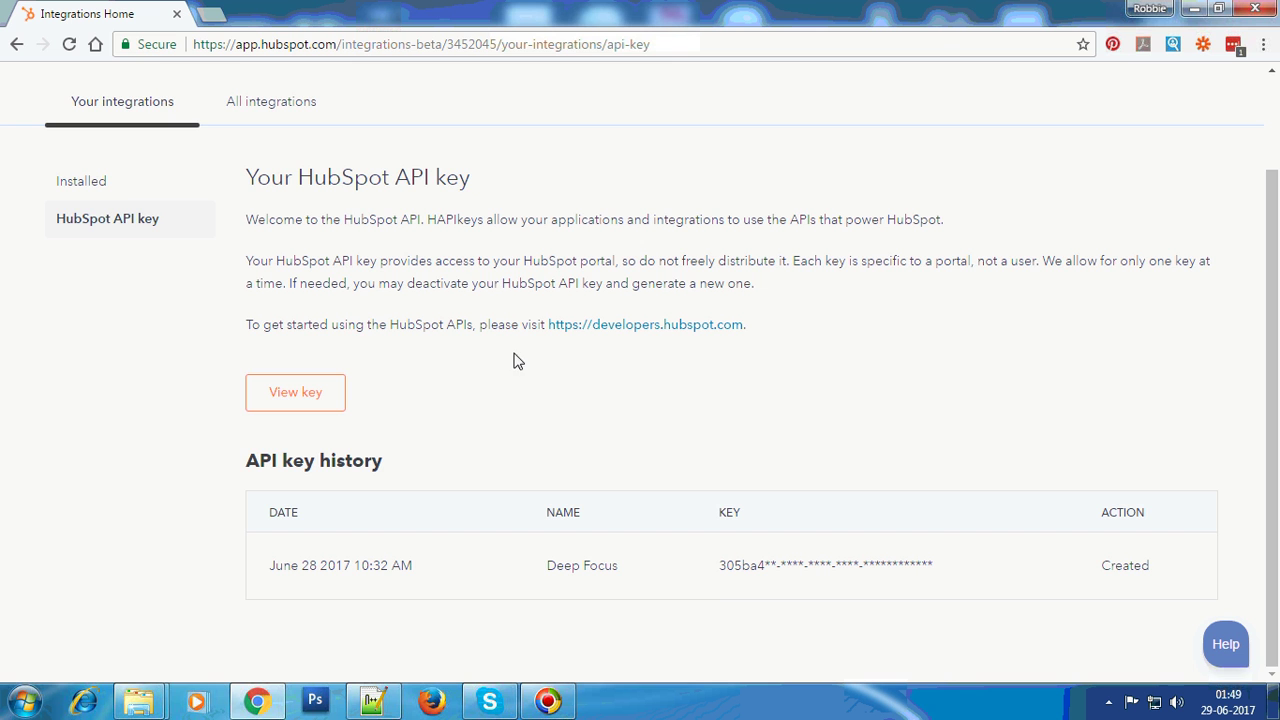
scroll(171, 371, up, 2)
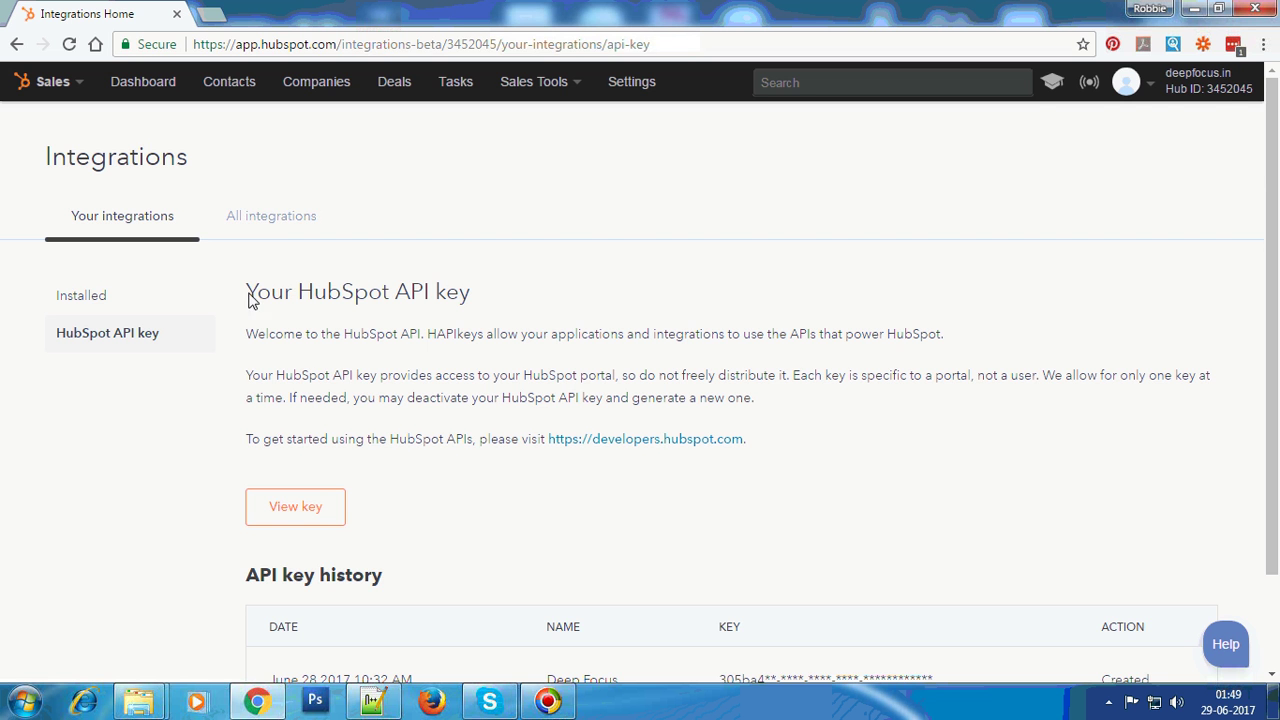
scroll(417, 529, down, 2)
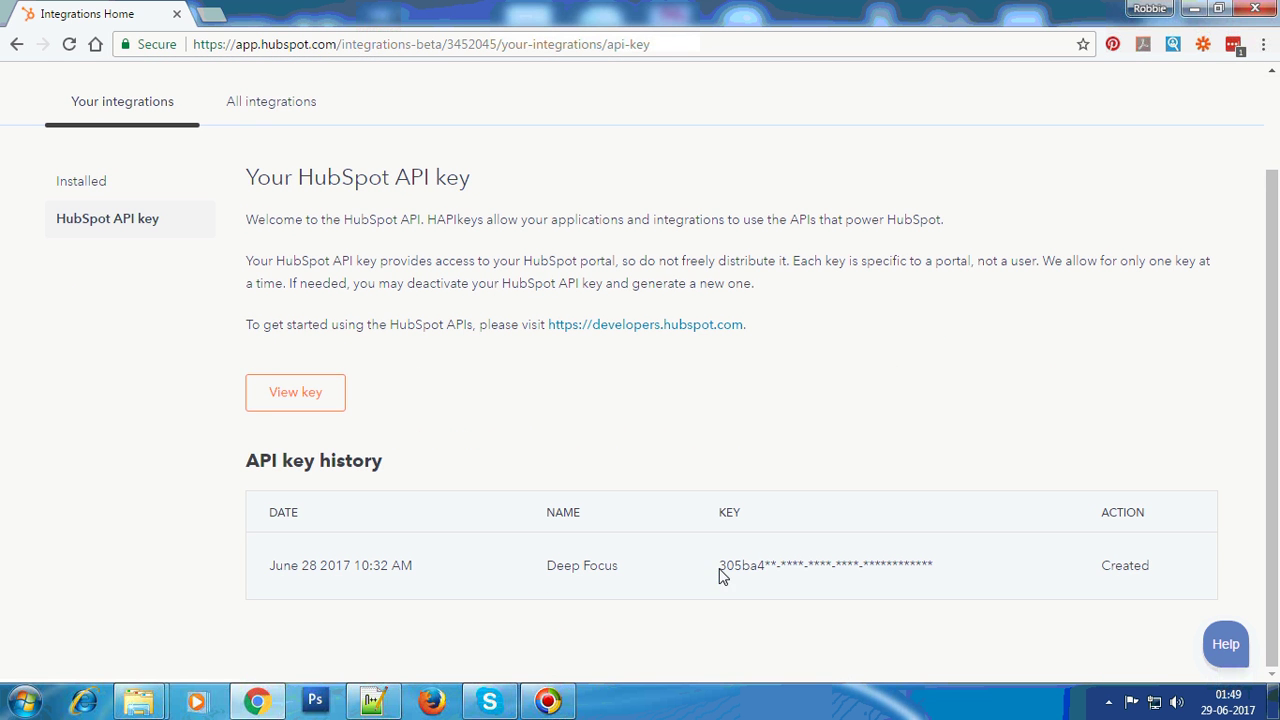
drag(719, 568, 955, 563)
scroll(563, 295, up, 2)
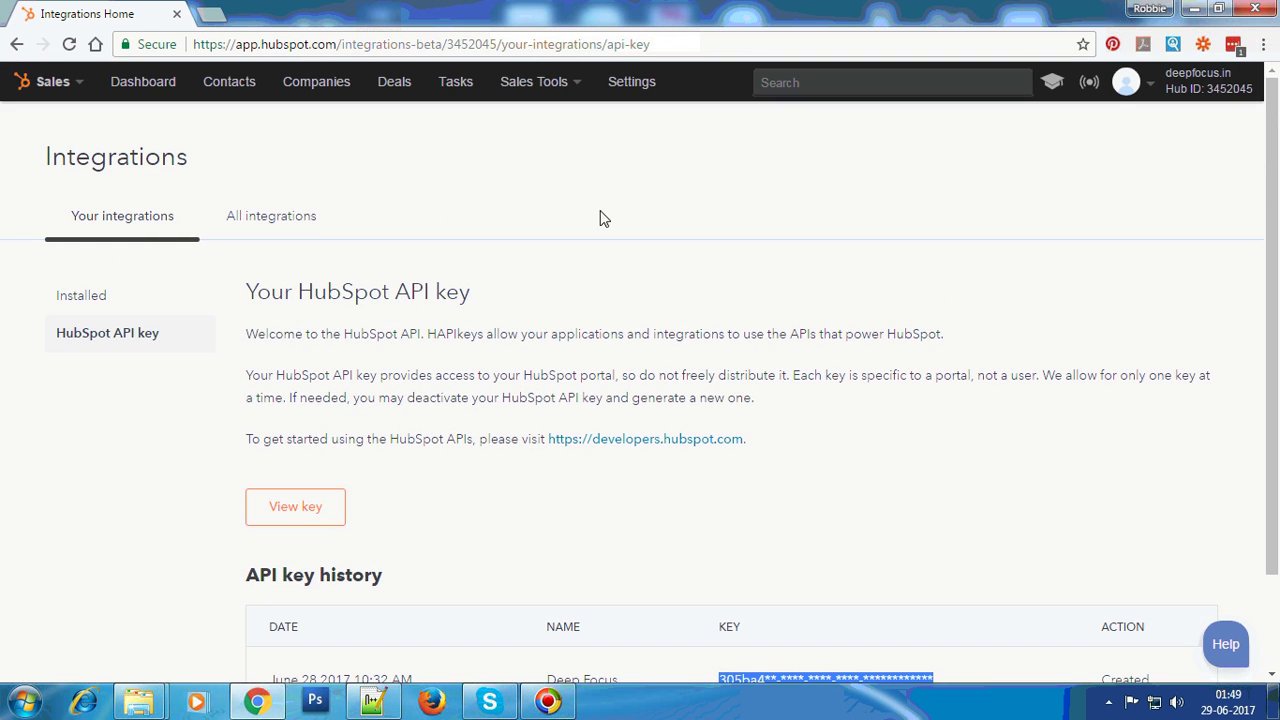
click(221, 81)
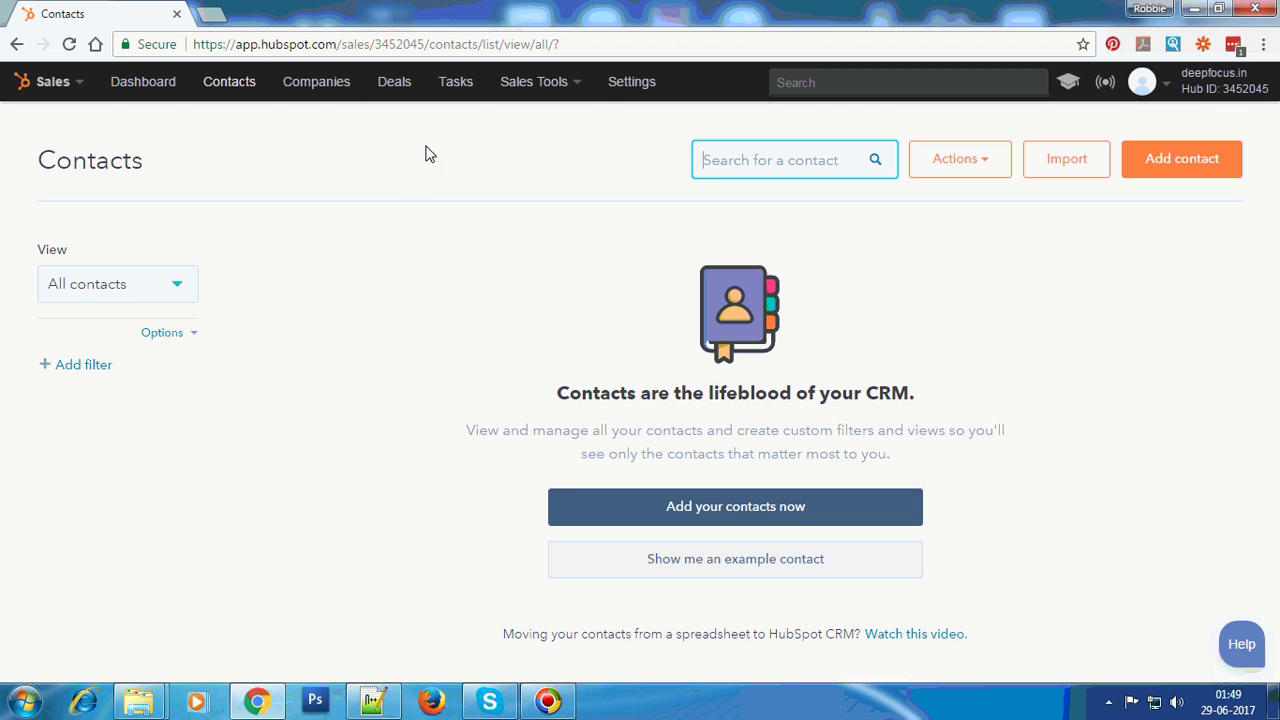
Load deepfocus.in/recovery in a new browser tab
click(212, 17)
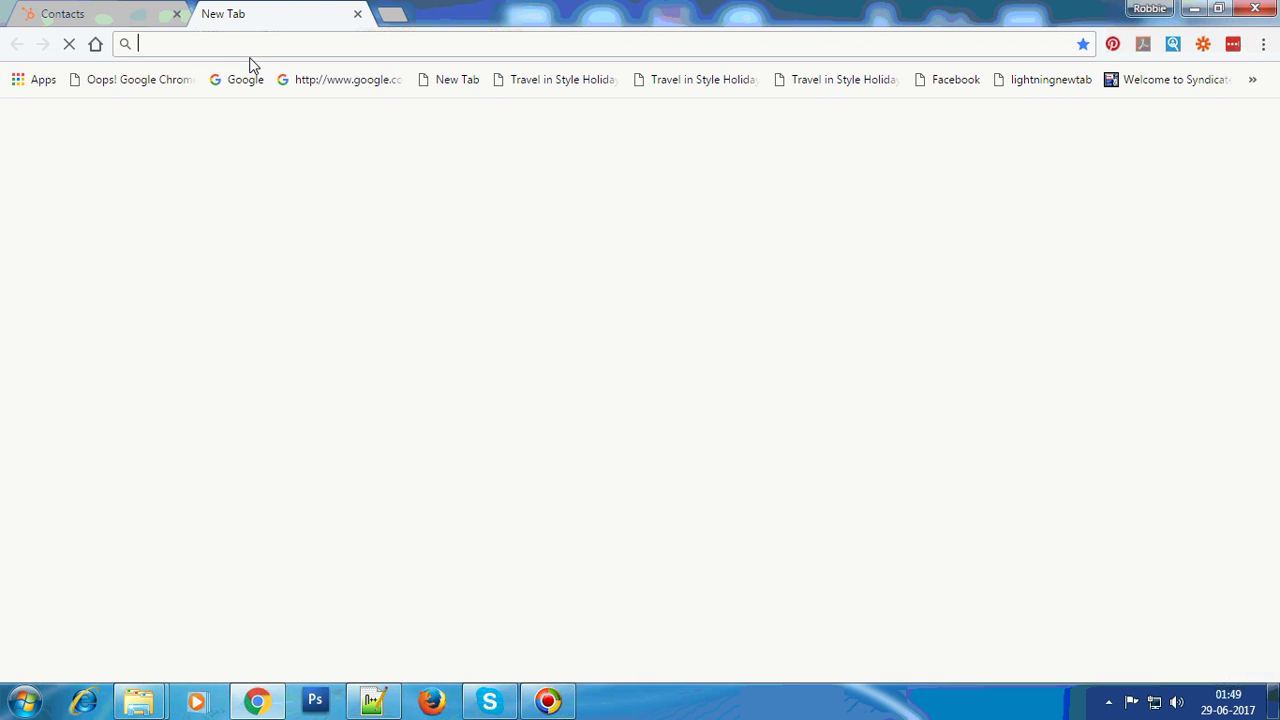
text(C:\Users\admin\Downloads2\hspot)
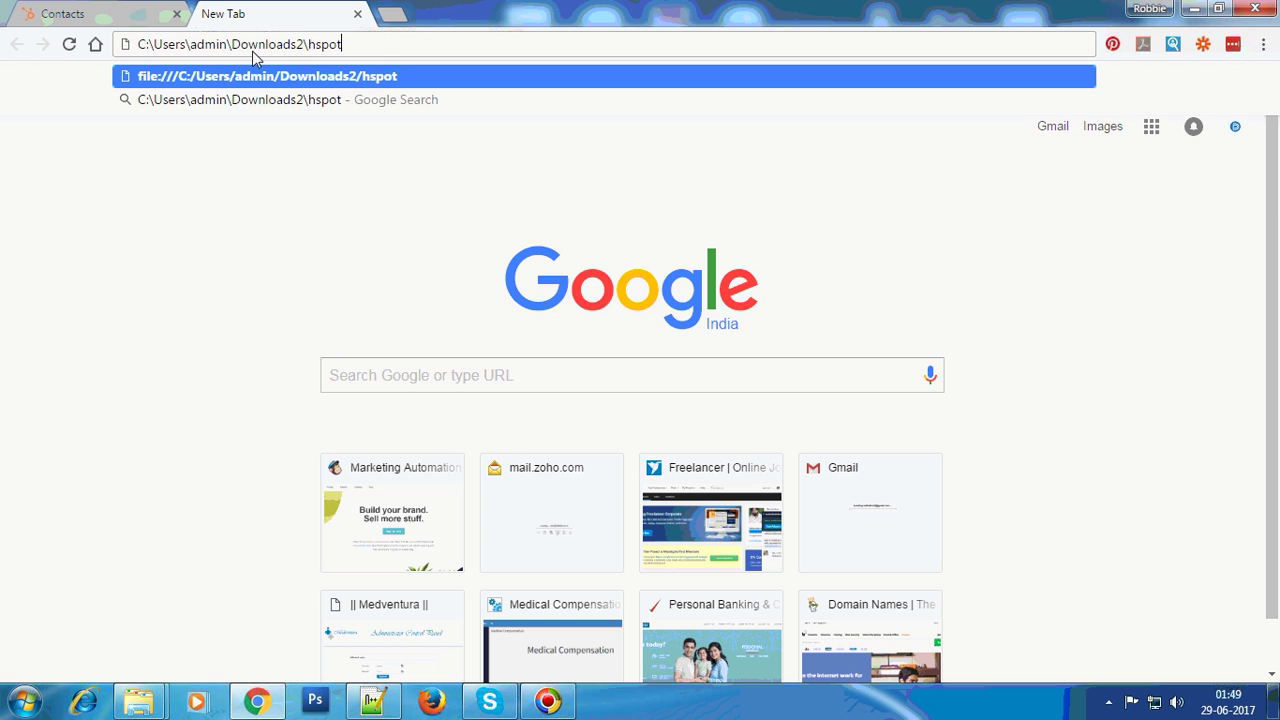
triple_click(252, 51)
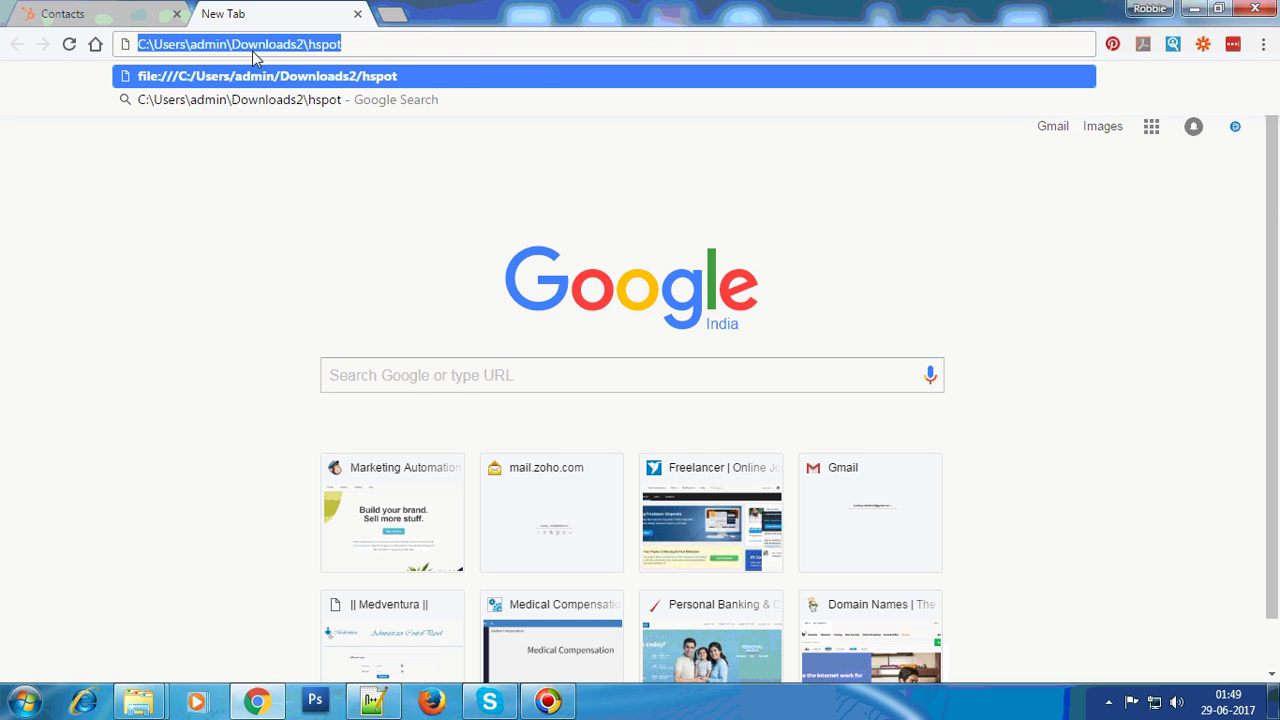
text(dee)
key(Right)
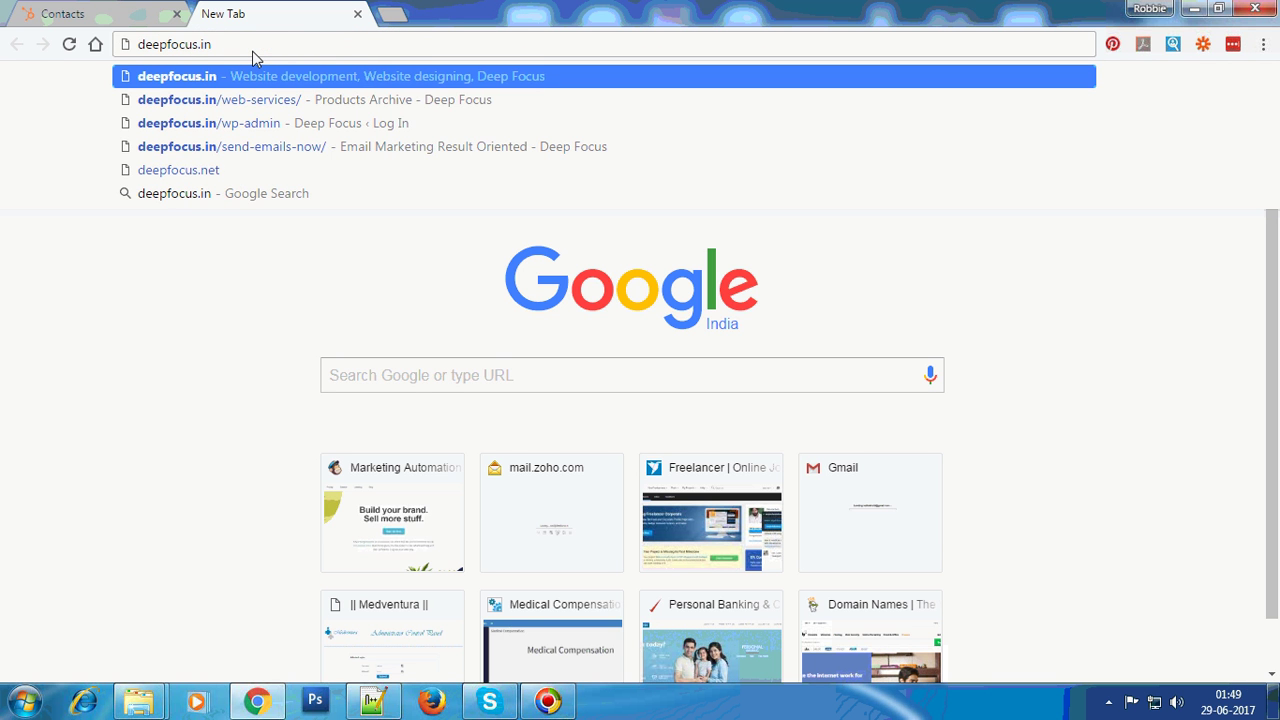
text(/re)
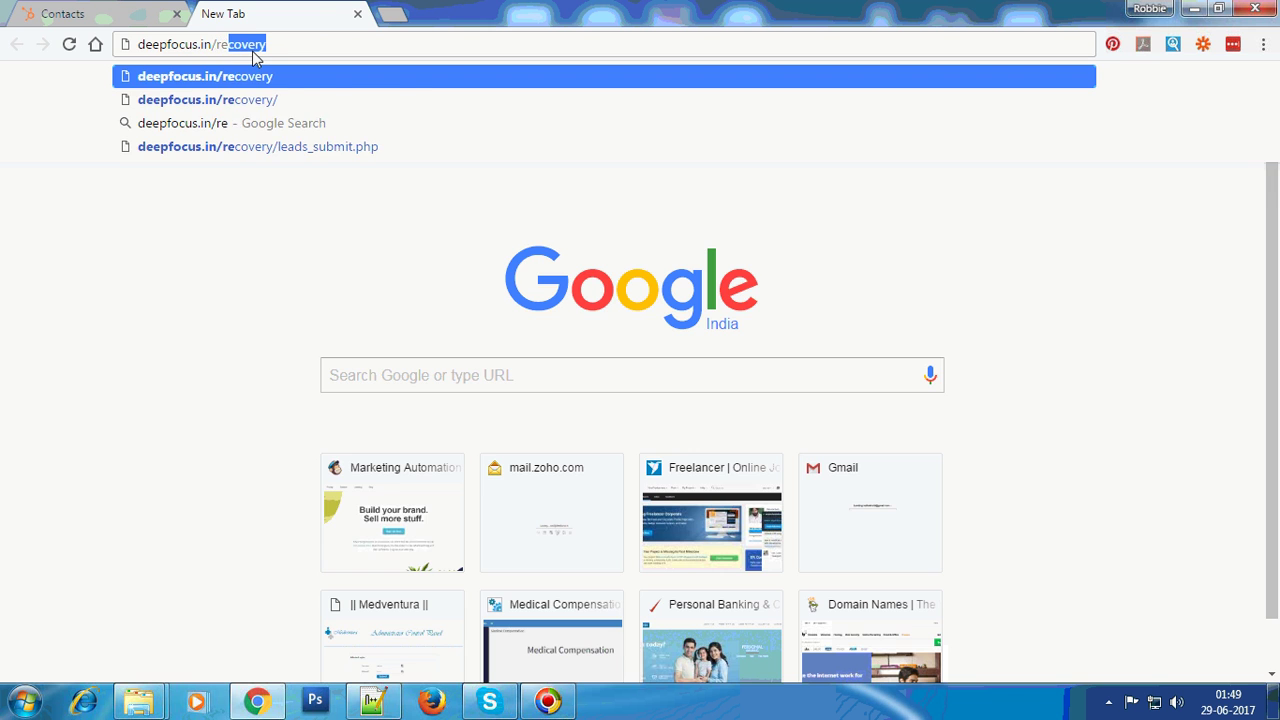
key(Return)
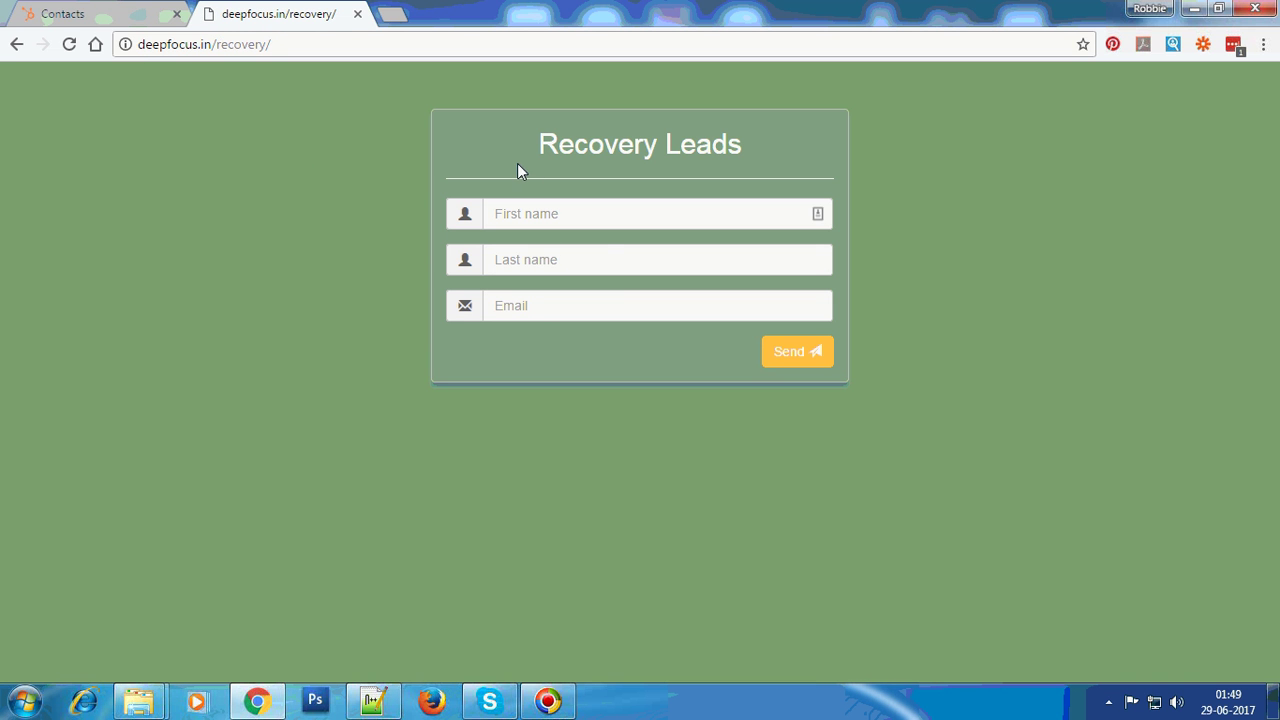
Enter the lead's first name, last name, and autofilled e-mail address
click(563, 224)
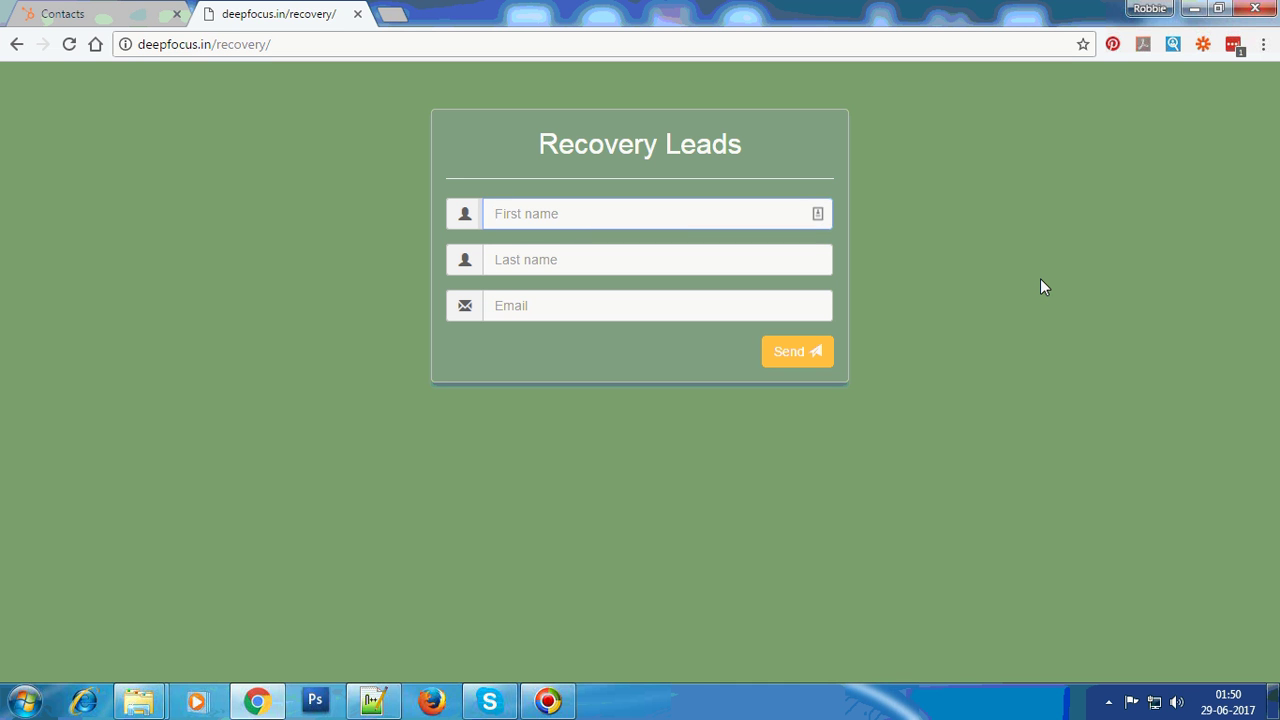
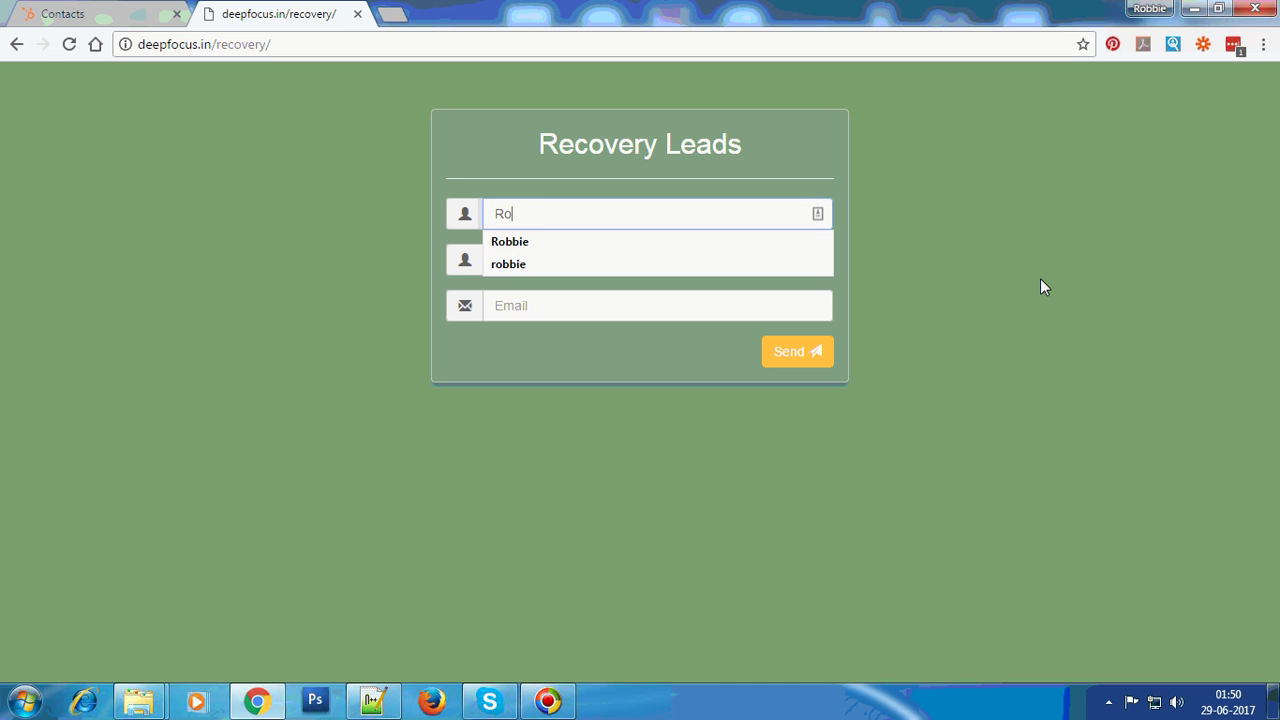
key(Tab)
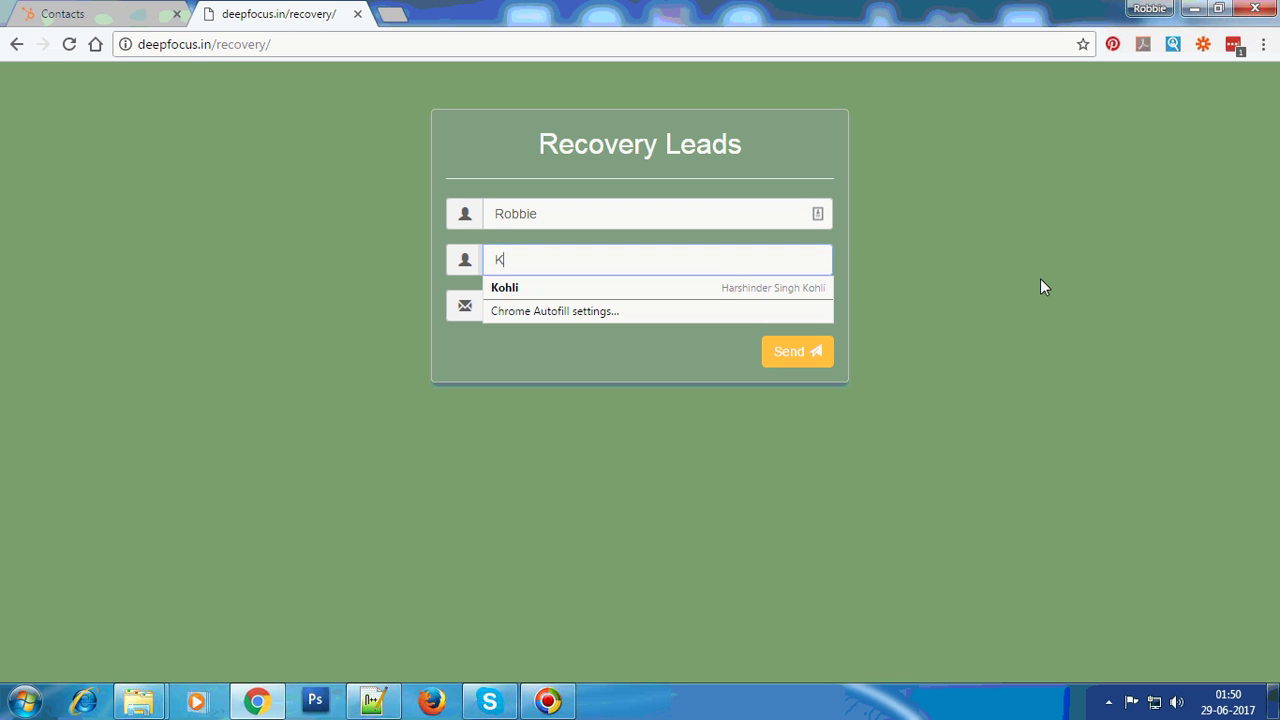
key(Tab)
text(de)
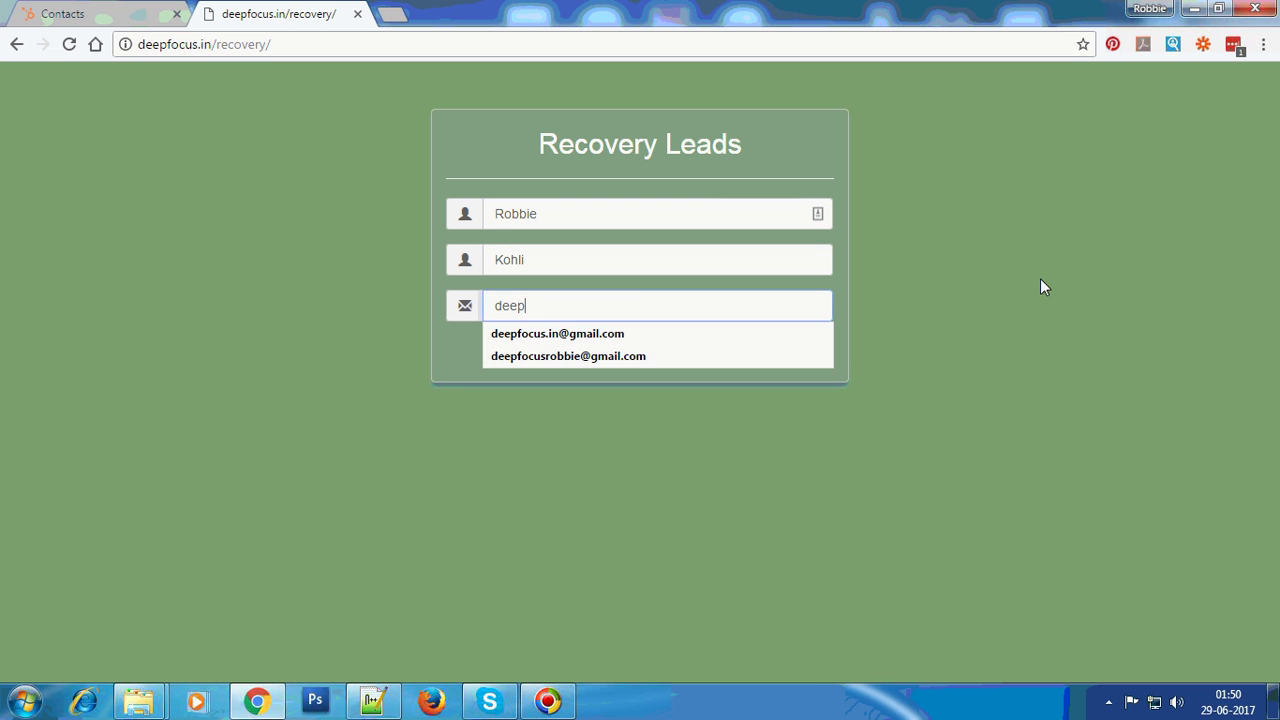
text(ep)
key(Down)
key(Return)
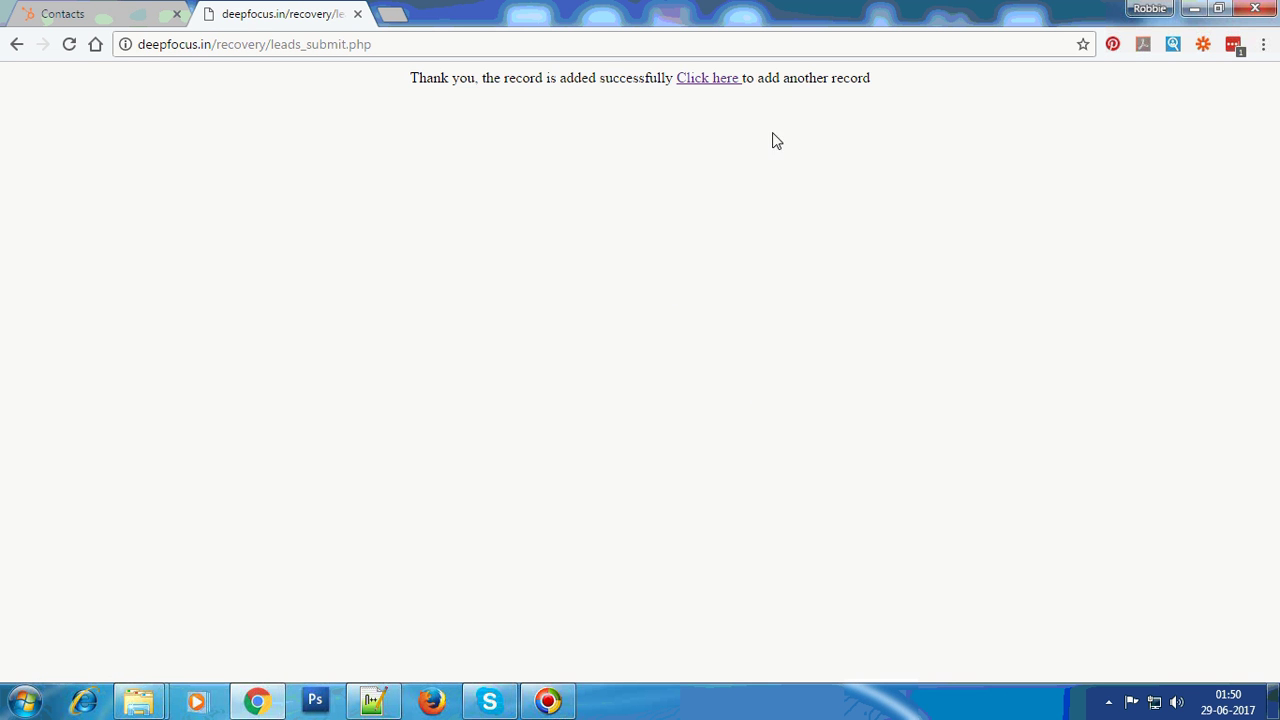
Inspect the leads_submit.php confirmation and its URL, then go back to HubSpot Contacts
drag(433, 90, 786, 91)
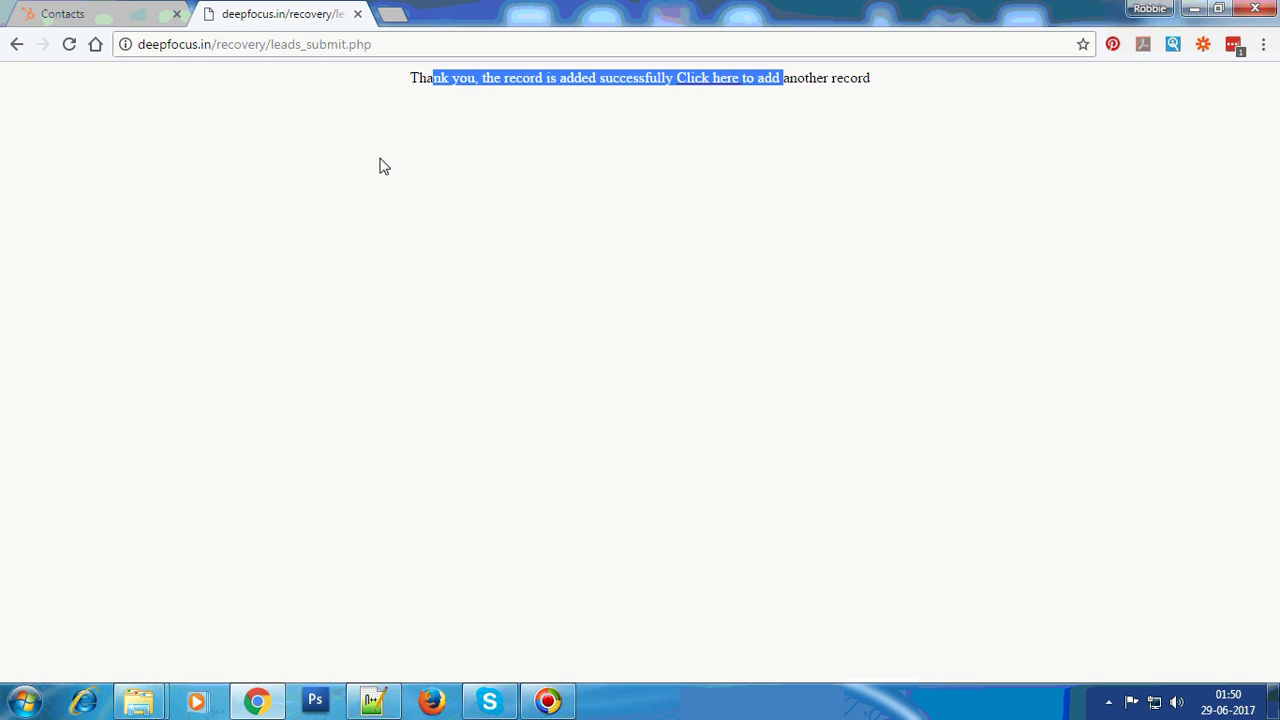
click(317, 91)
click(311, 48)
click(269, 46)
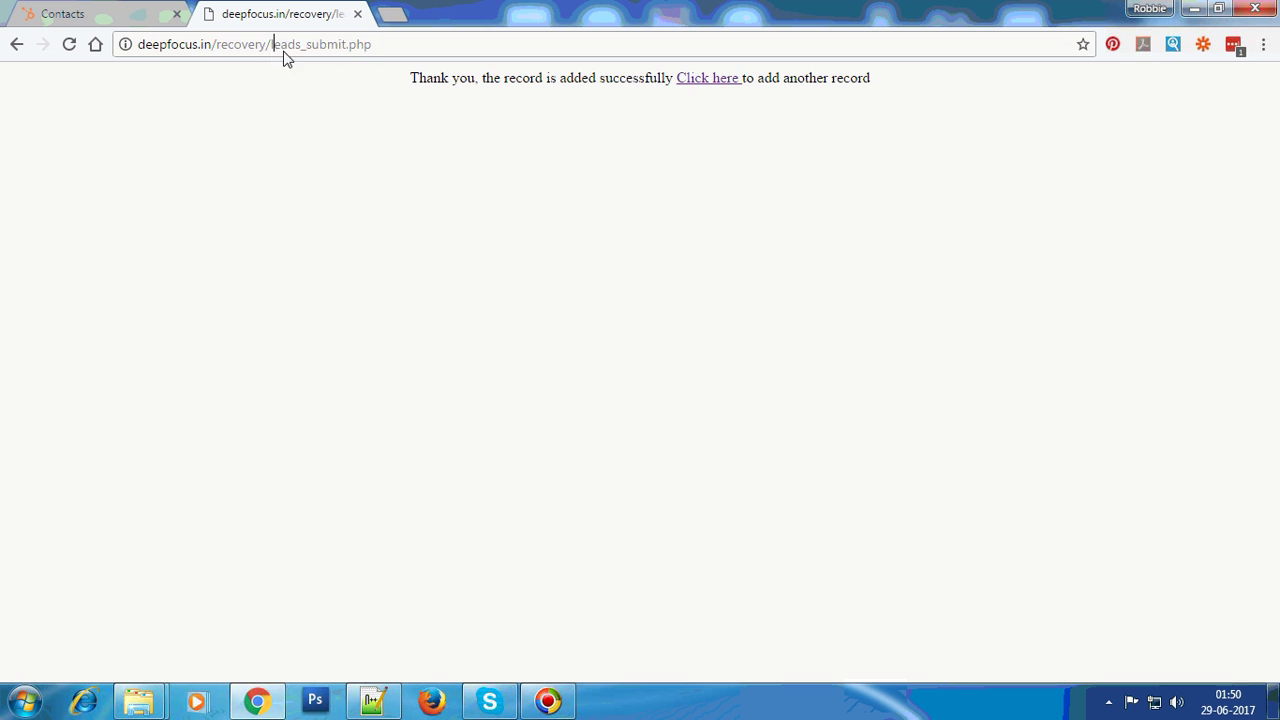
drag(275, 47, 606, 89)
click(606, 93)
drag(376, 47, 106, 66)
click(318, 200)
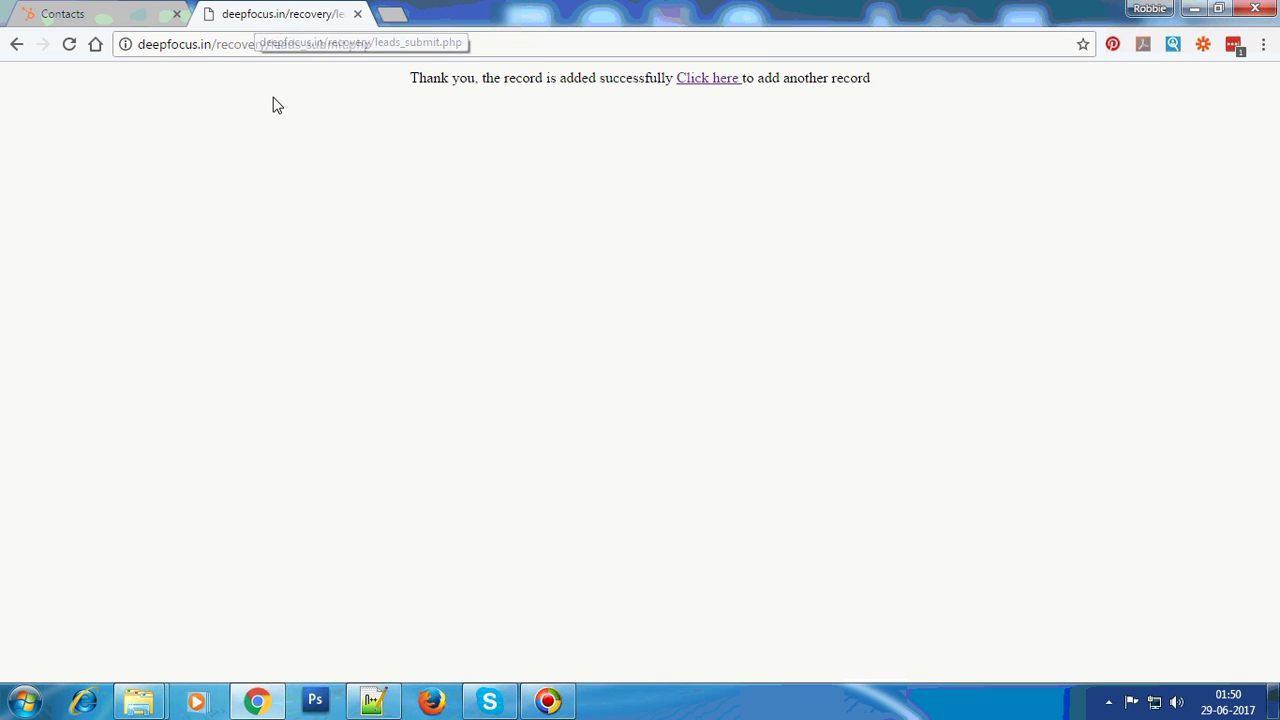
click(140, 15)
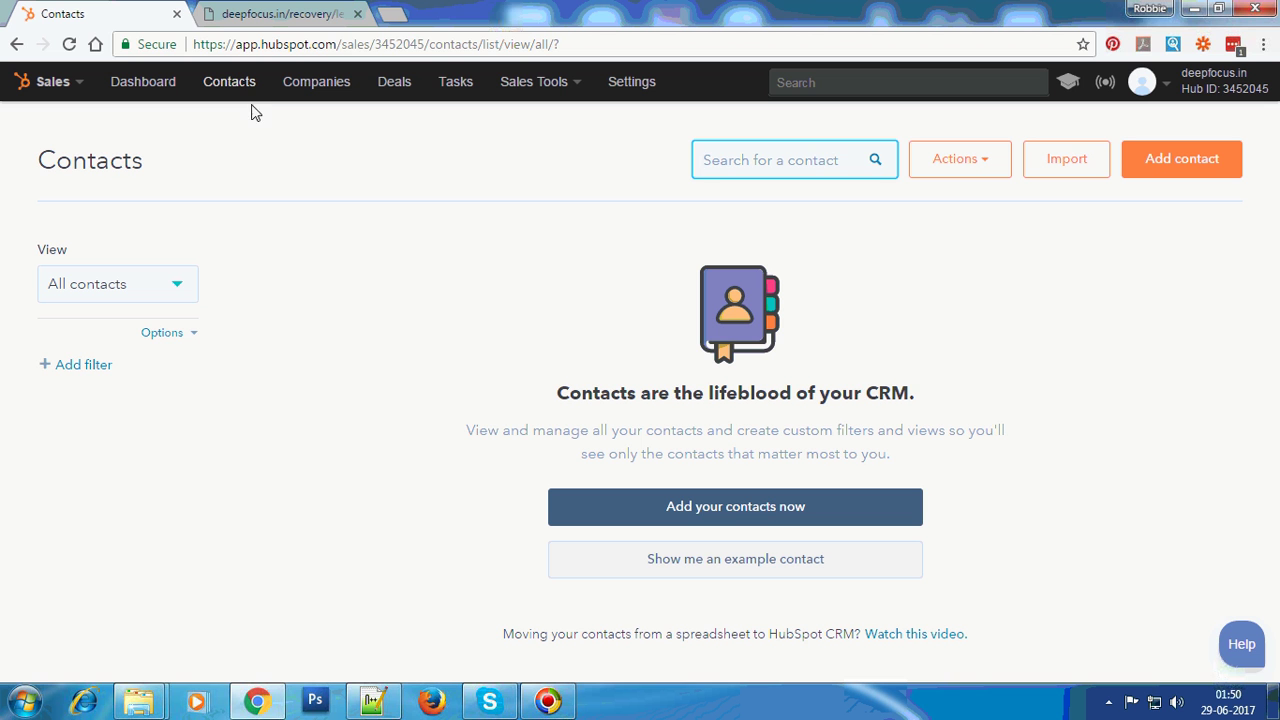
Reload the Contacts page and review the new contact's row
click(323, 188)
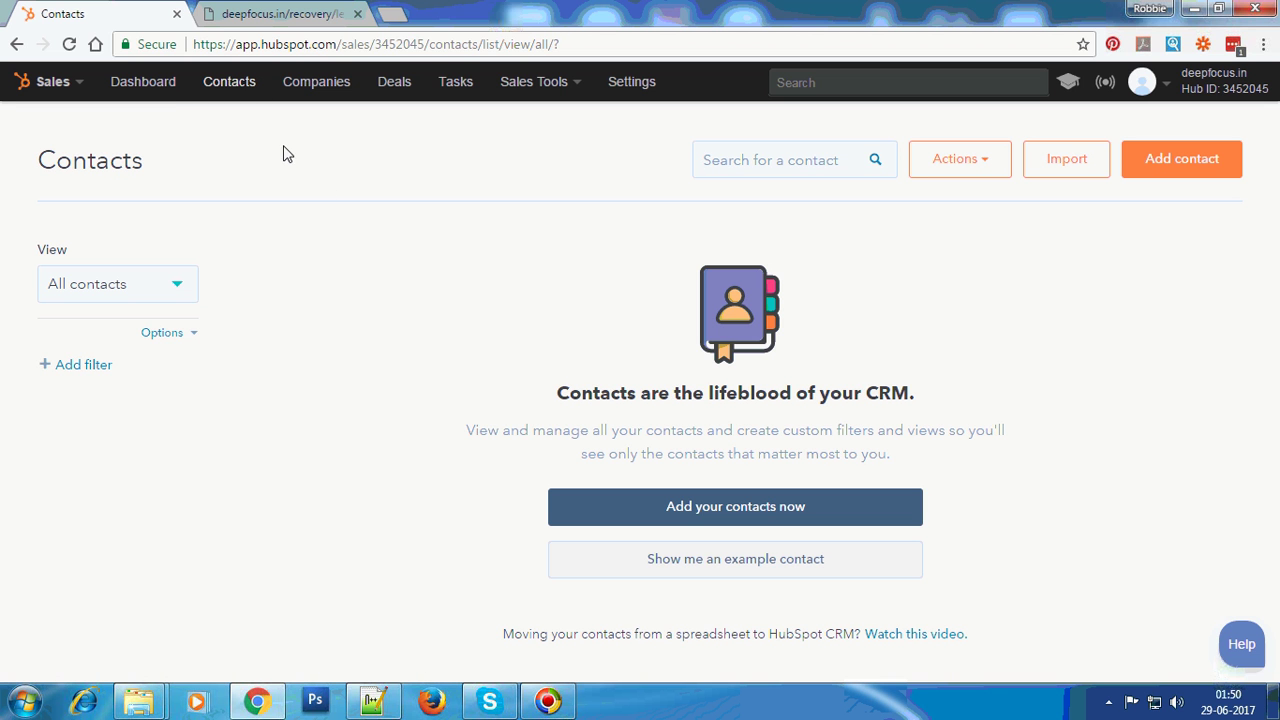
right_click(283, 153)
click(335, 205)
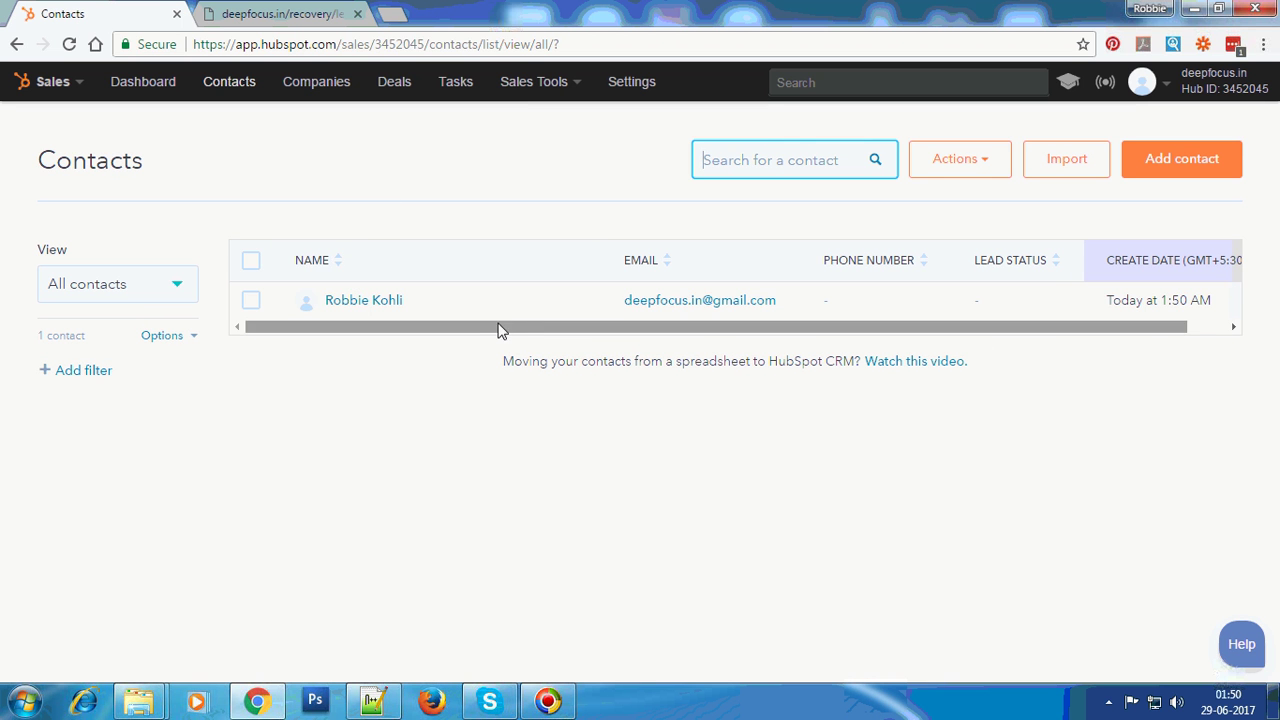
drag(500, 331, 425, 328)
drag(388, 332, 523, 337)
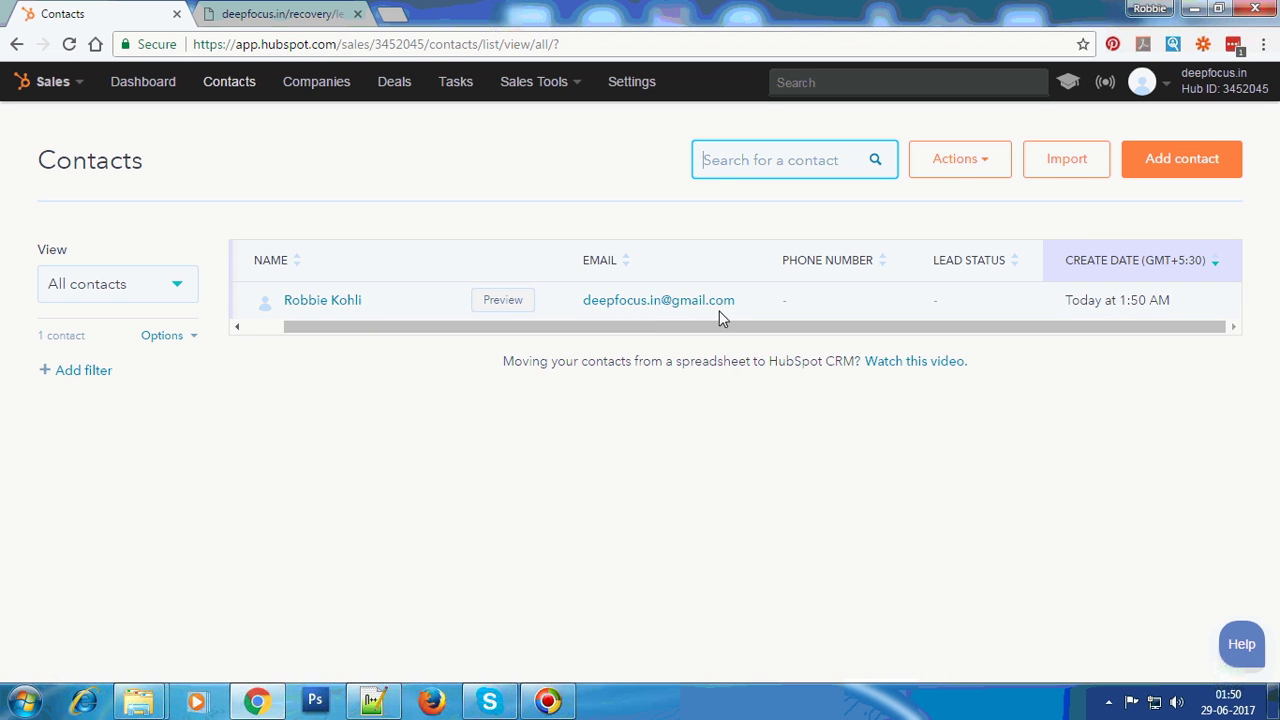
drag(743, 337, 527, 330)
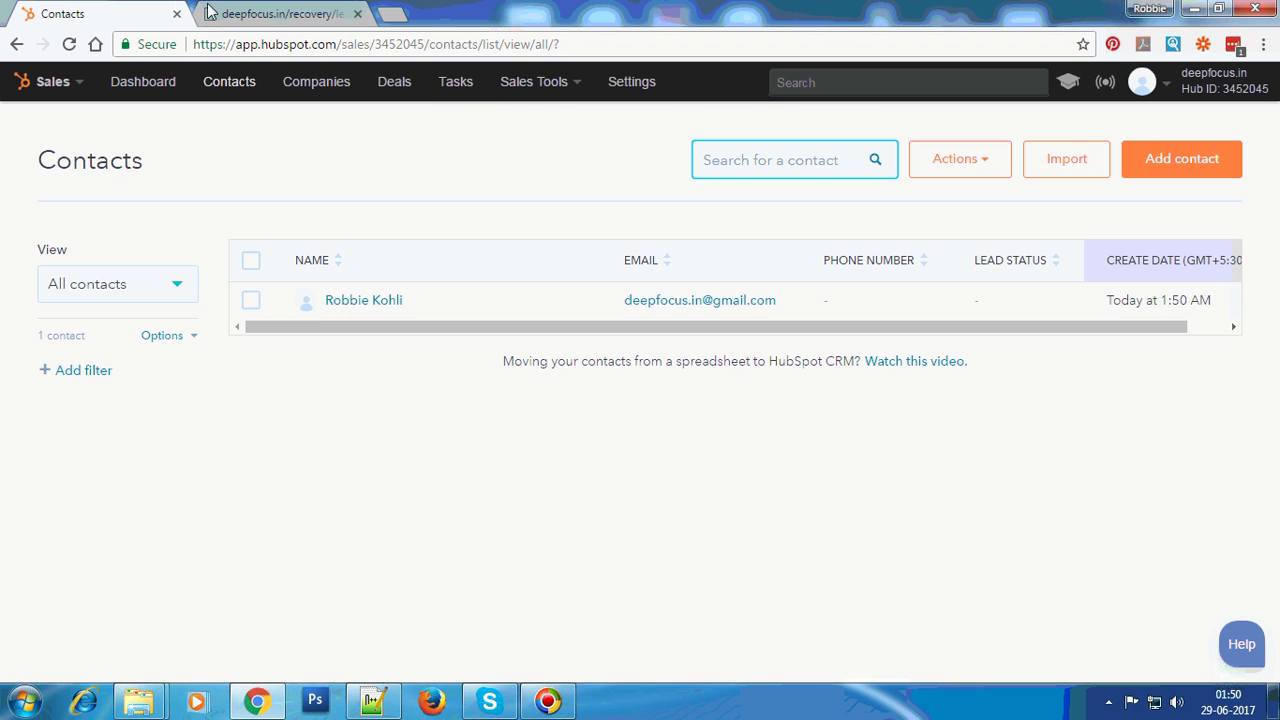
Reopen the form via Click here, return to Contacts, and bring up Notepad++
click(260, 14)
click(712, 82)
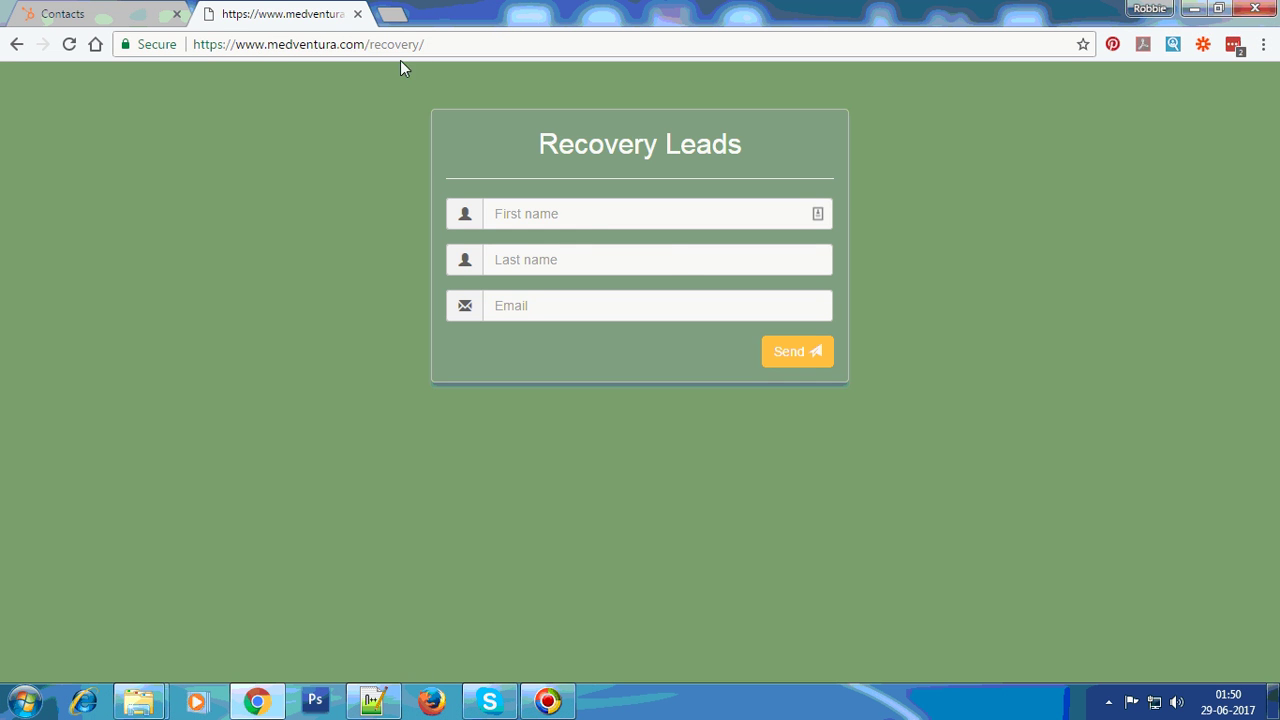
click(108, 14)
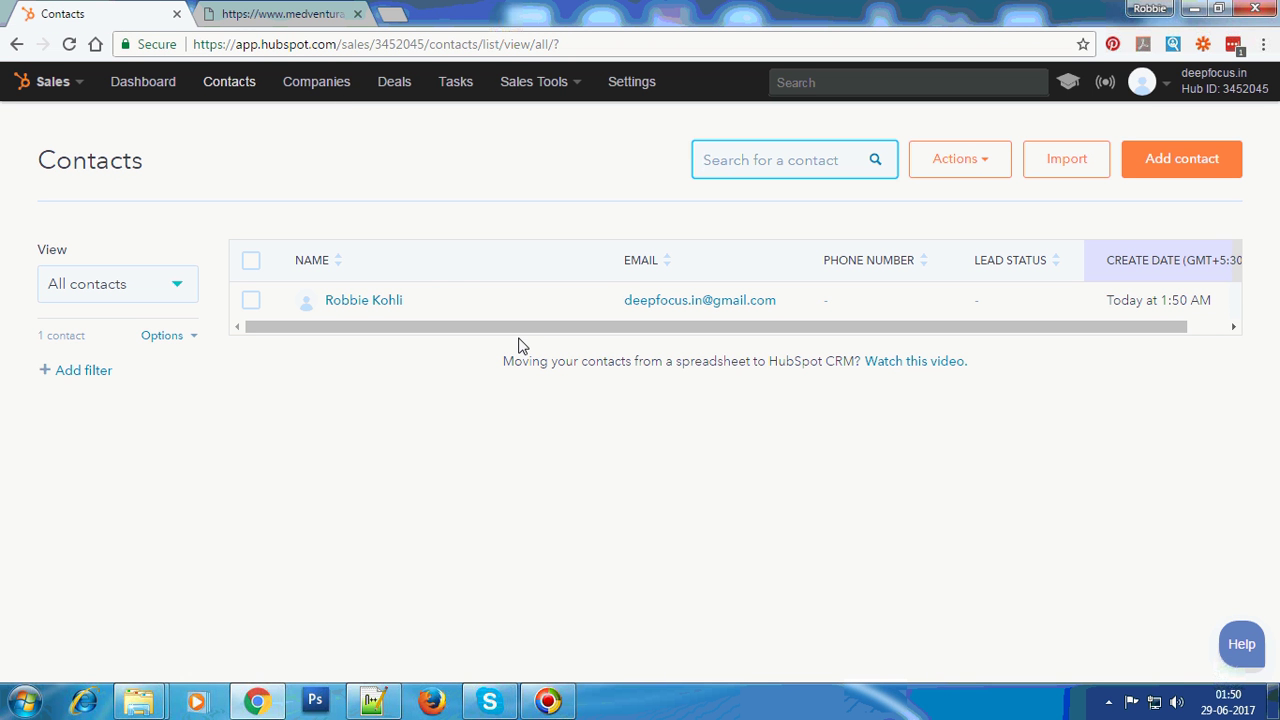
click(373, 702)
Scroll through the leads_submit.php code in Notepad++
scroll(512, 345, up, 2)
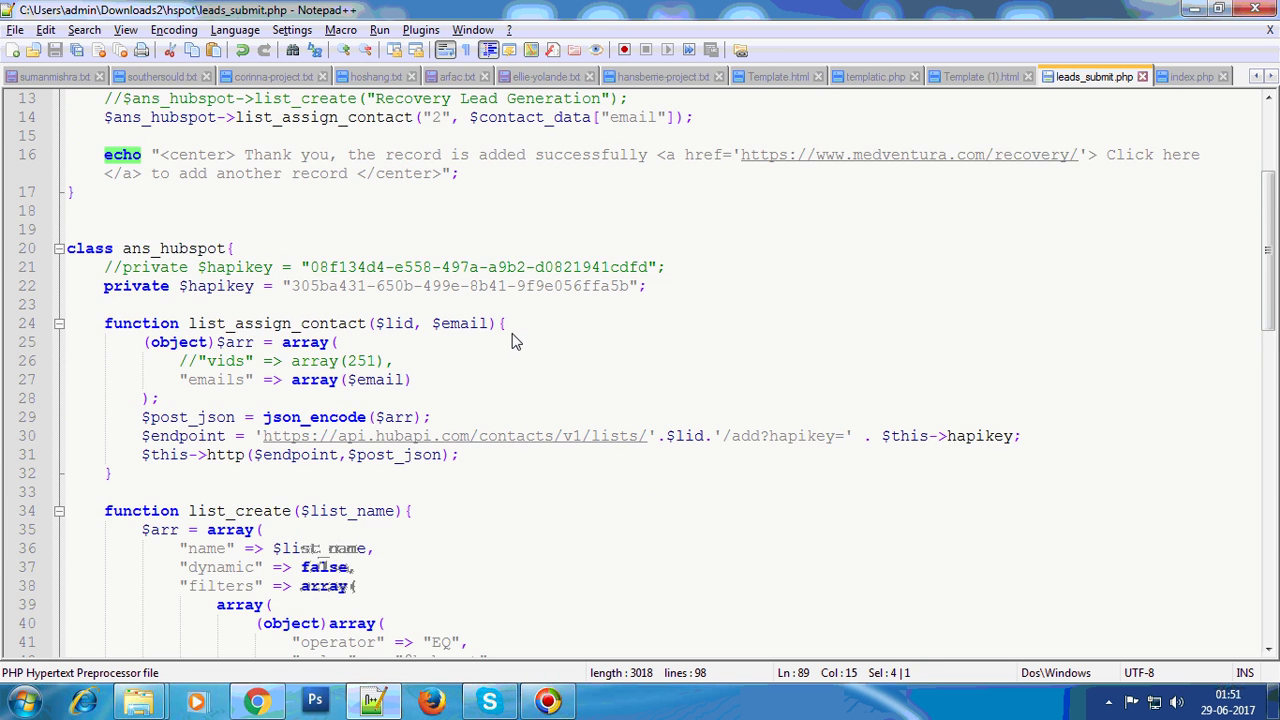
scroll(512, 345, down, 2)
scroll(510, 346, down, 7)
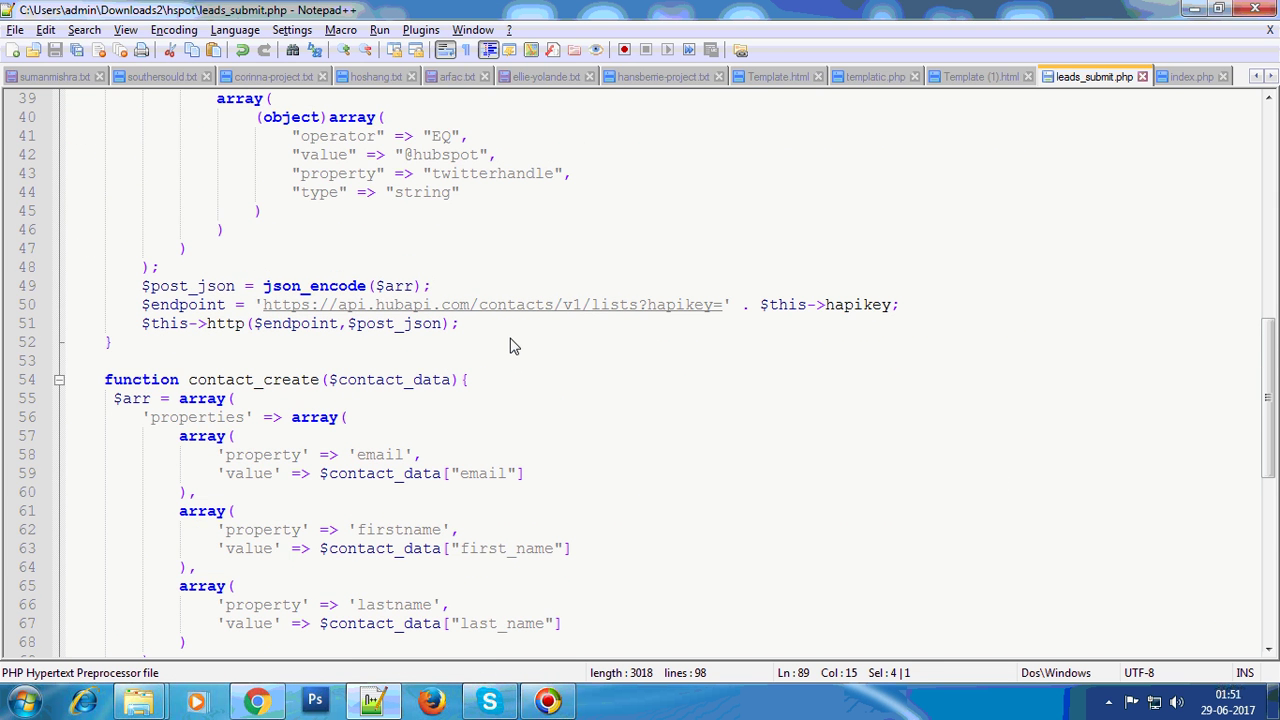
scroll(512, 350, down, 10)
scroll(507, 386, up, 9)
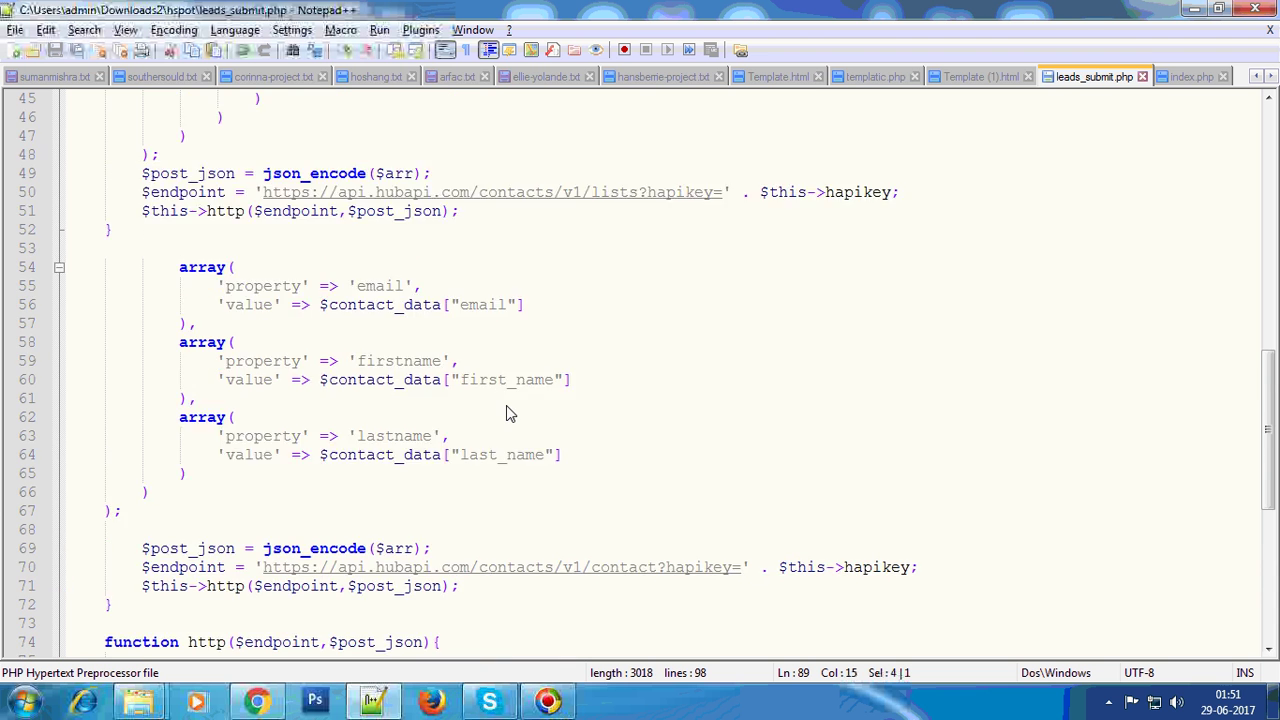
scroll(507, 414, up, 5)
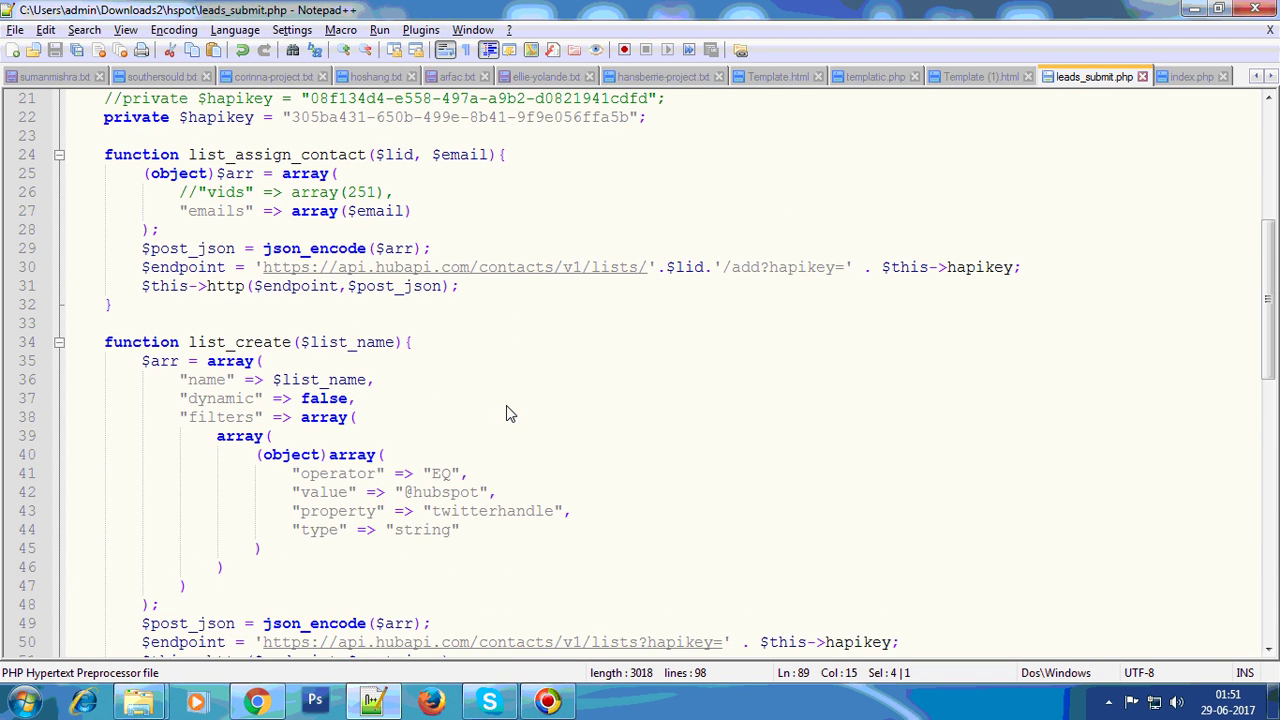
scroll(508, 414, down, 2)
drag(1275, 445, 1275, 553)
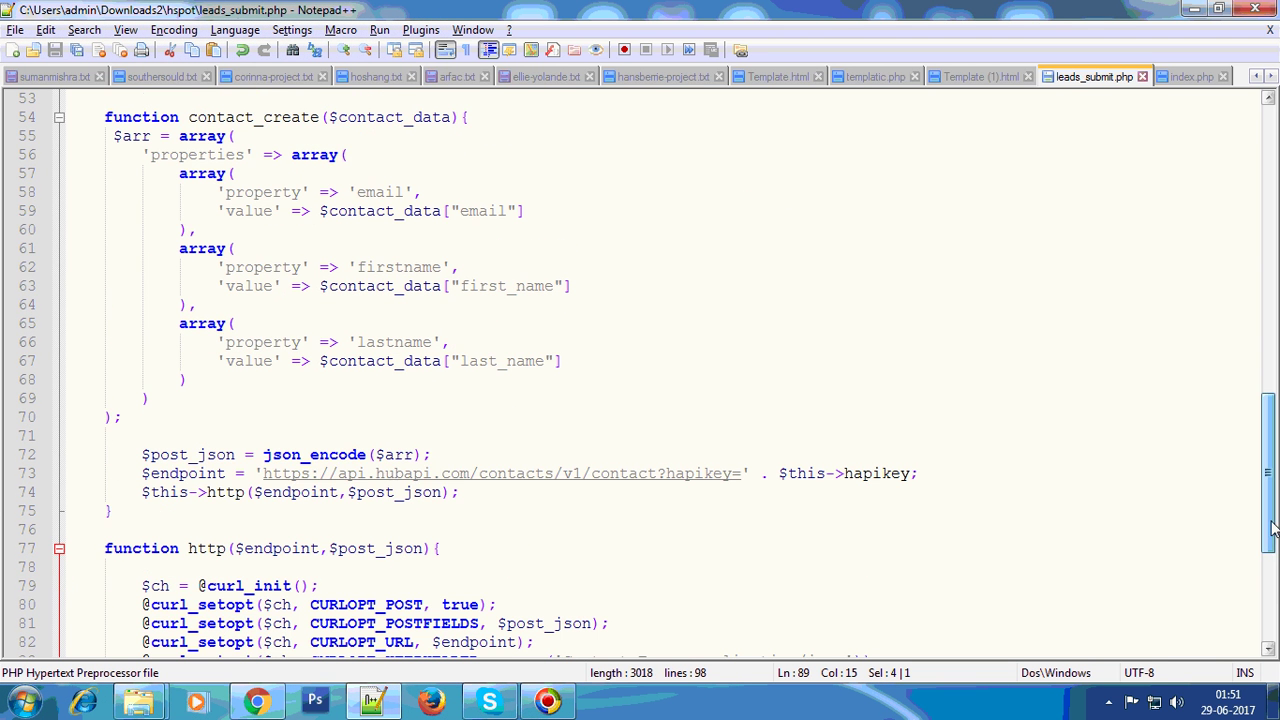
drag(597, 497, 95, 417)
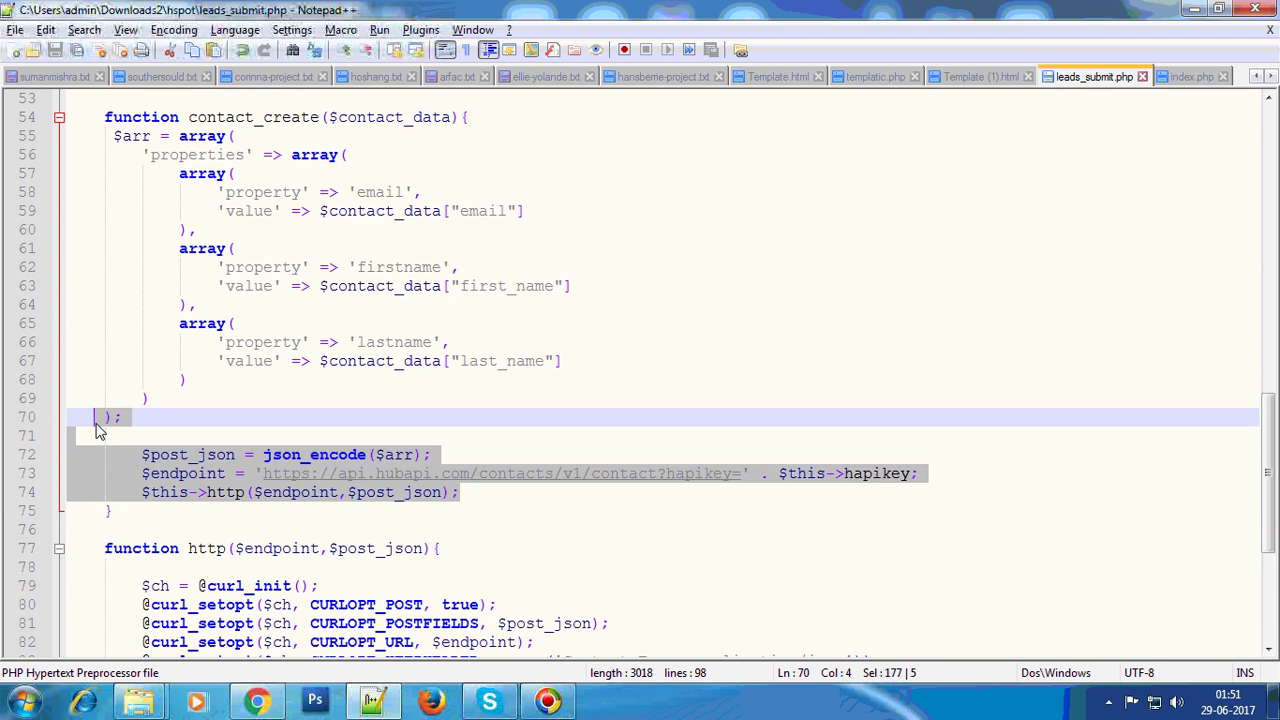
scroll(309, 409, up, 3)
Select the whole contact_create function, lines 54–70, then switch back to Chrome
drag(102, 286, 551, 586)
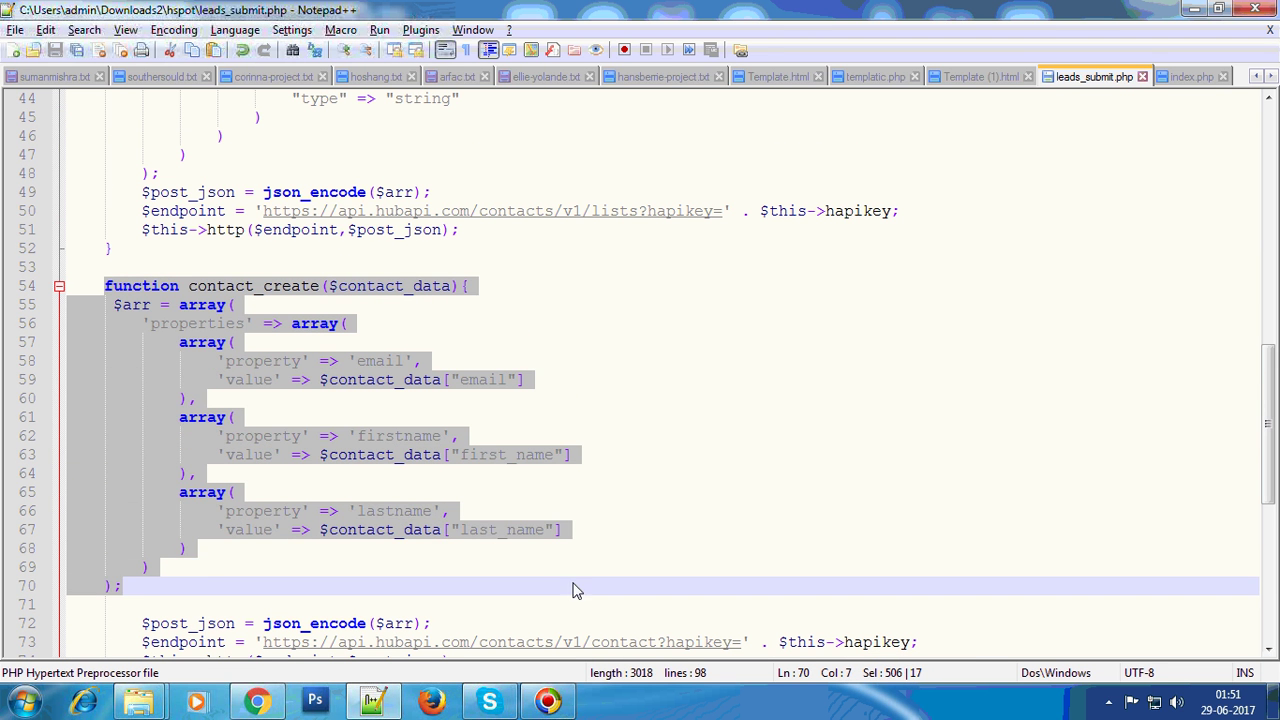
click(672, 548)
drag(88, 288, 489, 593)
key(alt+Tab)
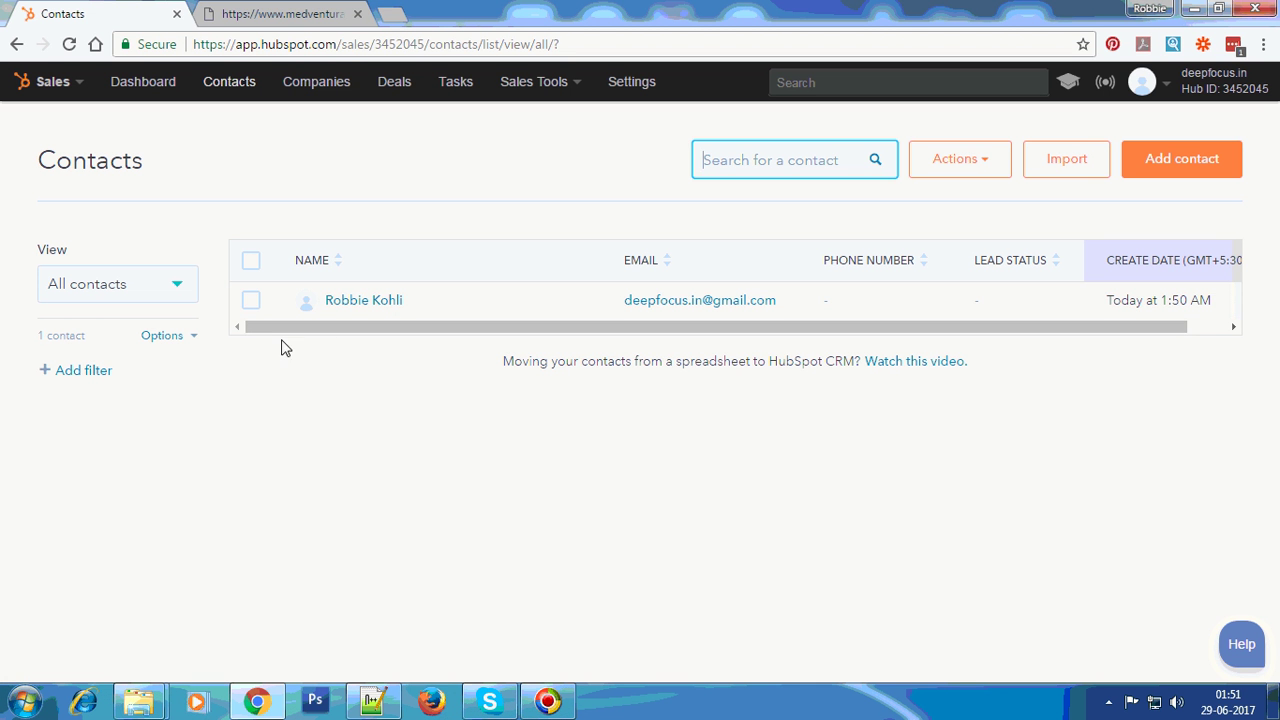
Review the single new contact row, created today at 1:50 AM
drag(307, 328, 203, 363)
click(549, 361)
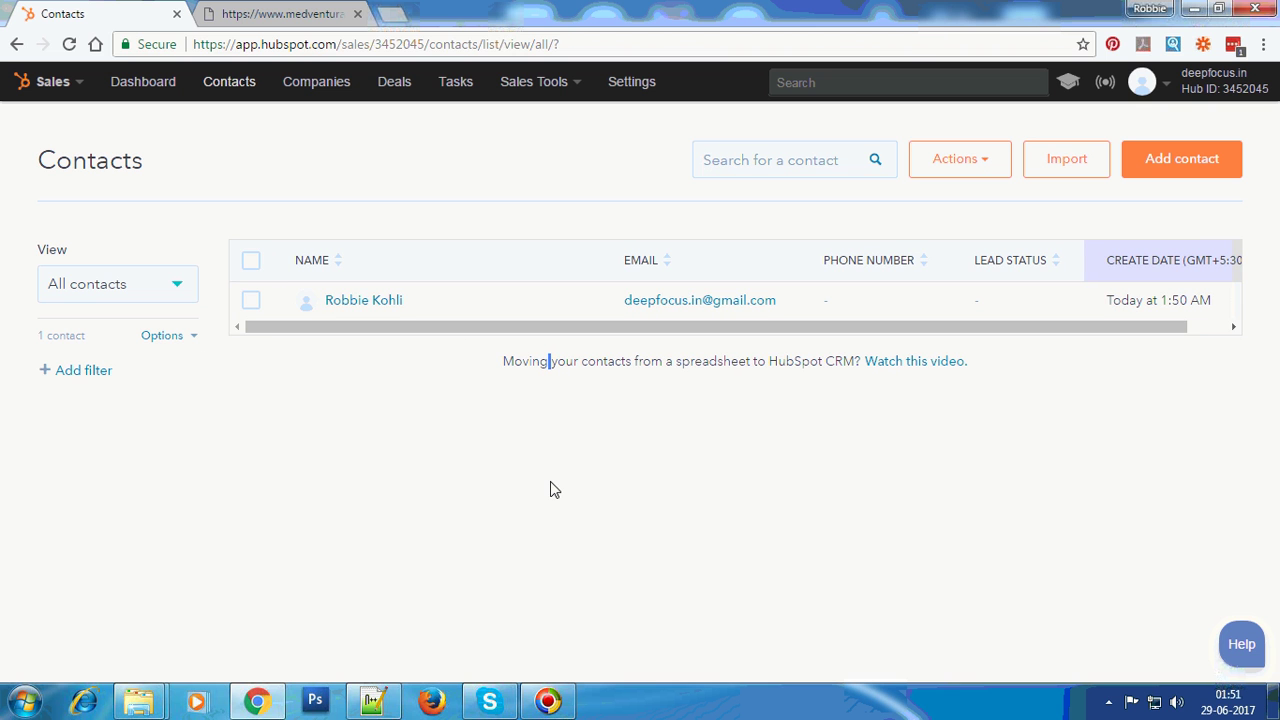